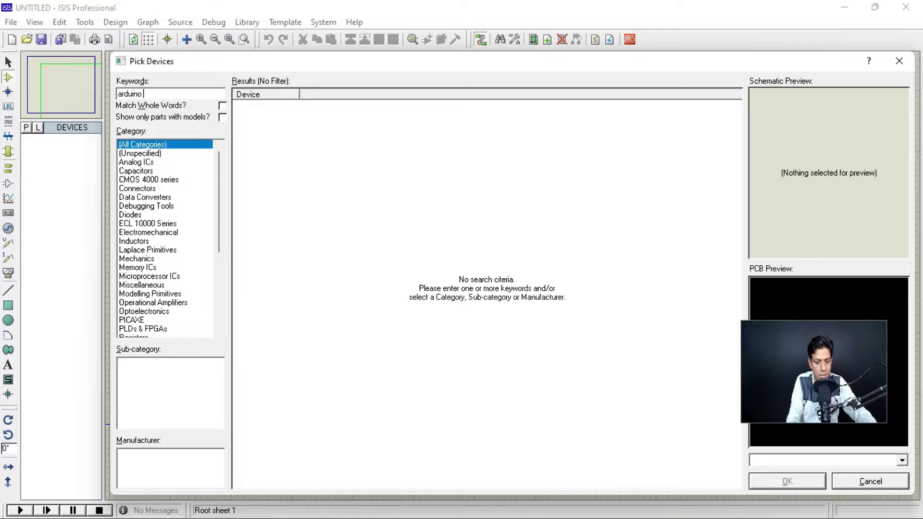
Replace the device search keyword with "IR sensor".
double_click(184, 96)
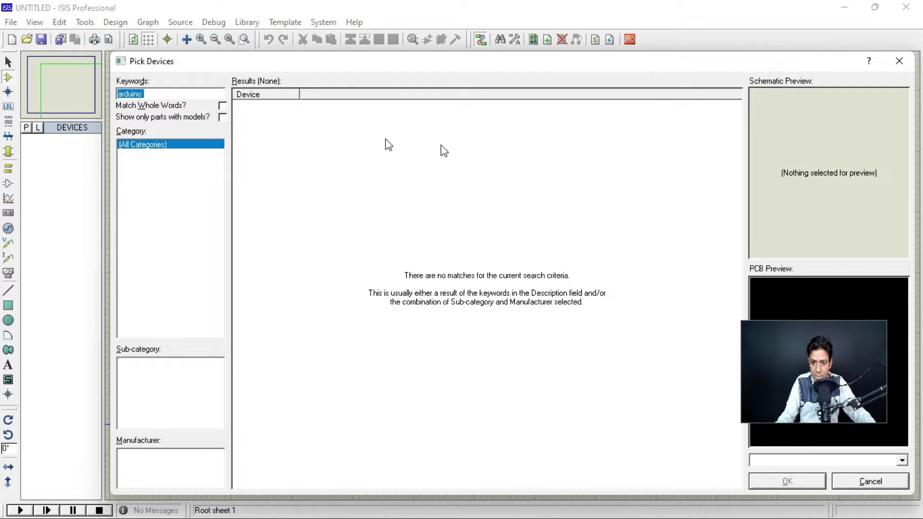
left_click(197, 95)
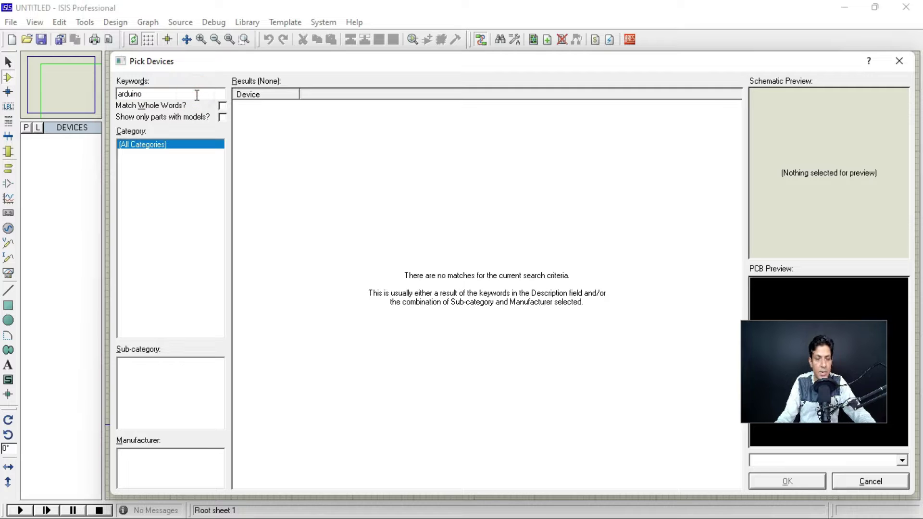
double_click(197, 94)
left_click(196, 94)
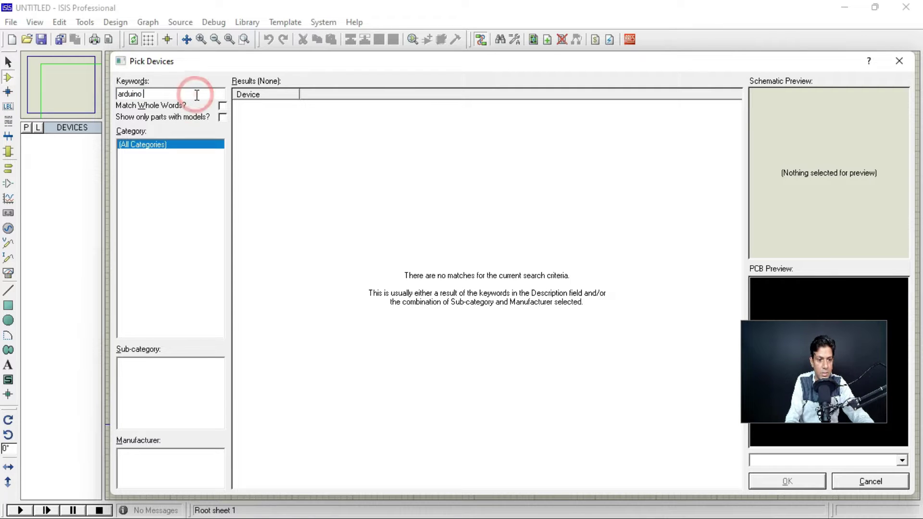
type("IR sensor")
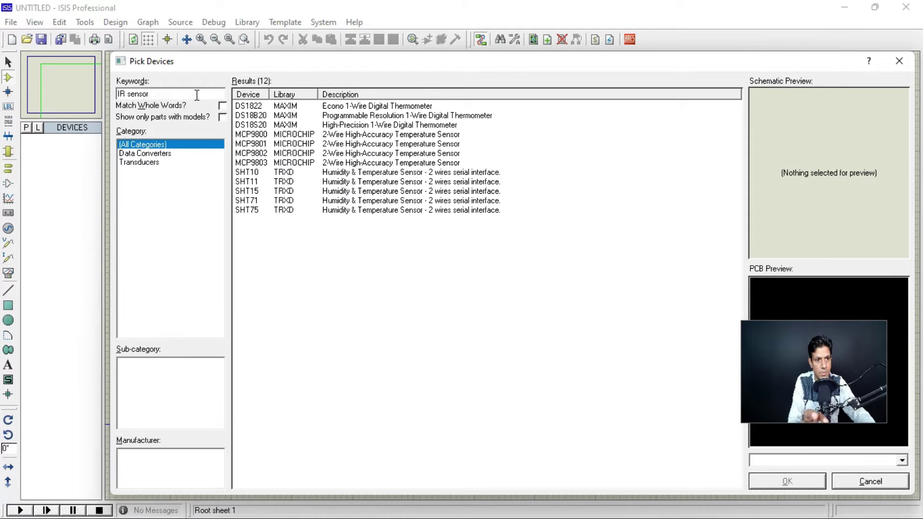
Browse the IR sensor device results one by one from DS1822 downward, checking each schematic and PCB preview.
left_click(291, 107)
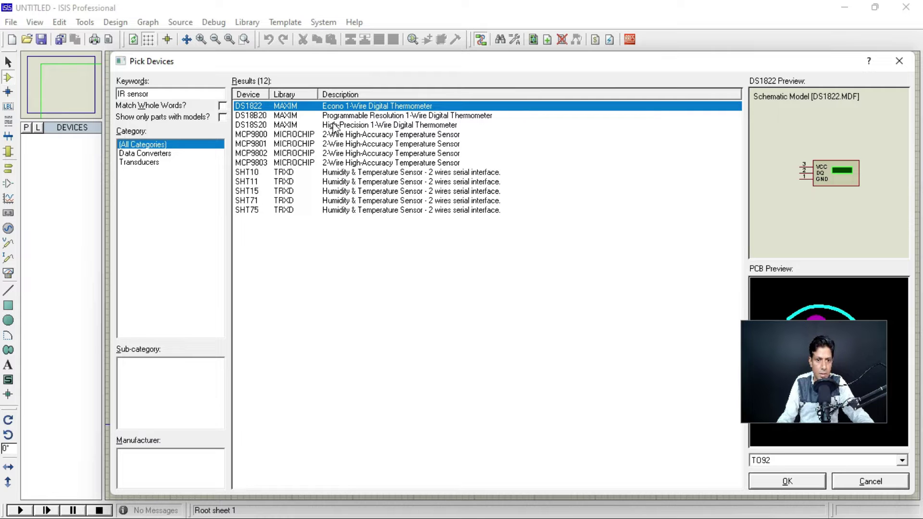
key("Down")
key("Down")
key("Down")
key("Down")
key("Down")
key("Down")
key("Down")
key("Down")
key("Down")
key("Down")
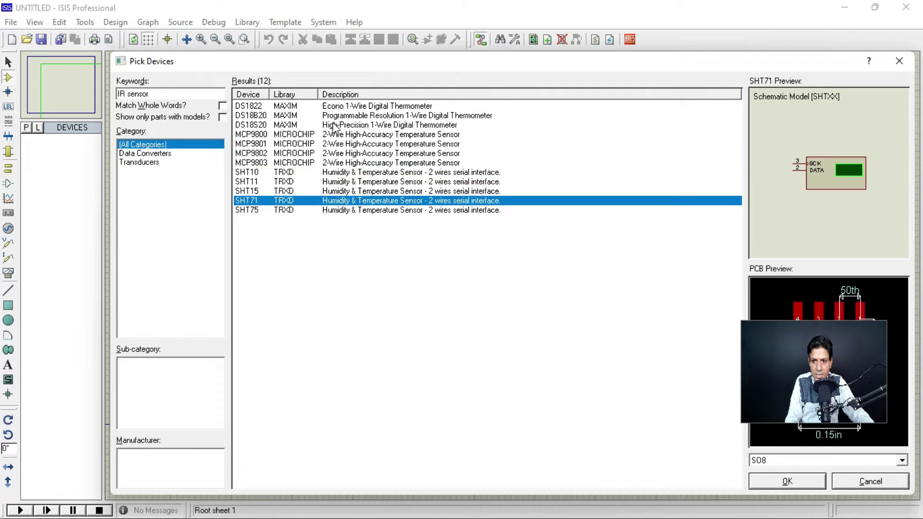
key("Down")
key("Up")
key("Up")
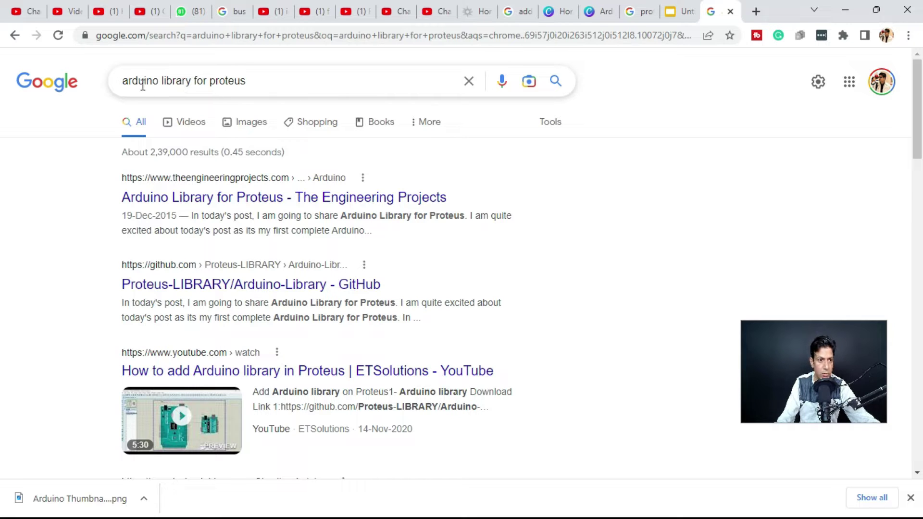
In Chrome, look through the Google results for "arduino library for proteus" for pages offering the library.
left_click(258, 84)
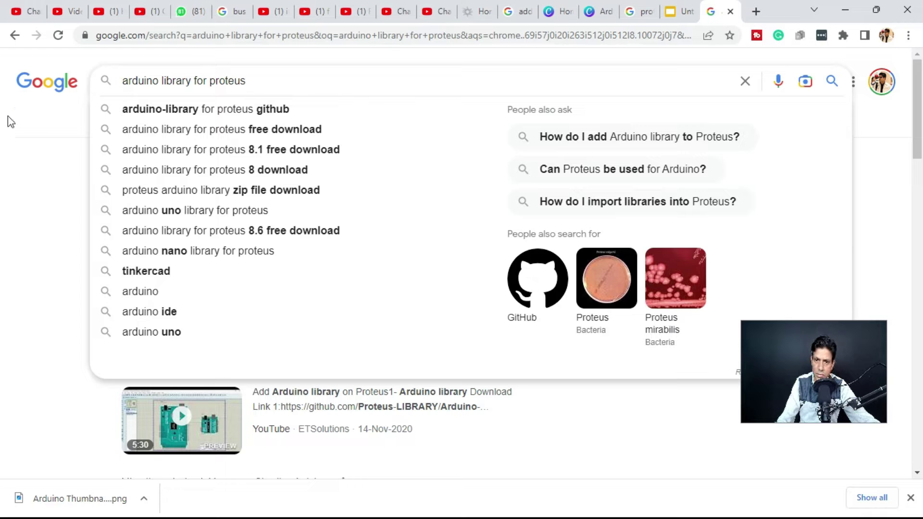
left_click(26, 168)
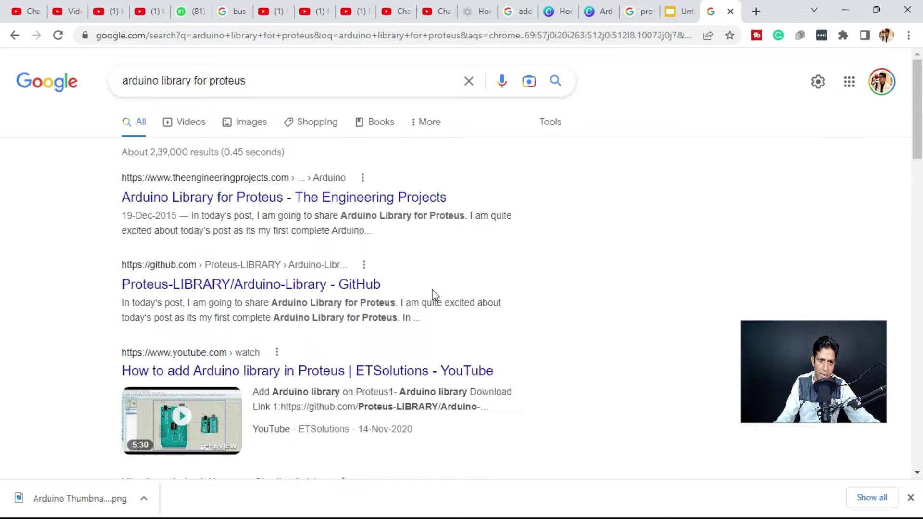
scroll(433, 296, "down", 4)
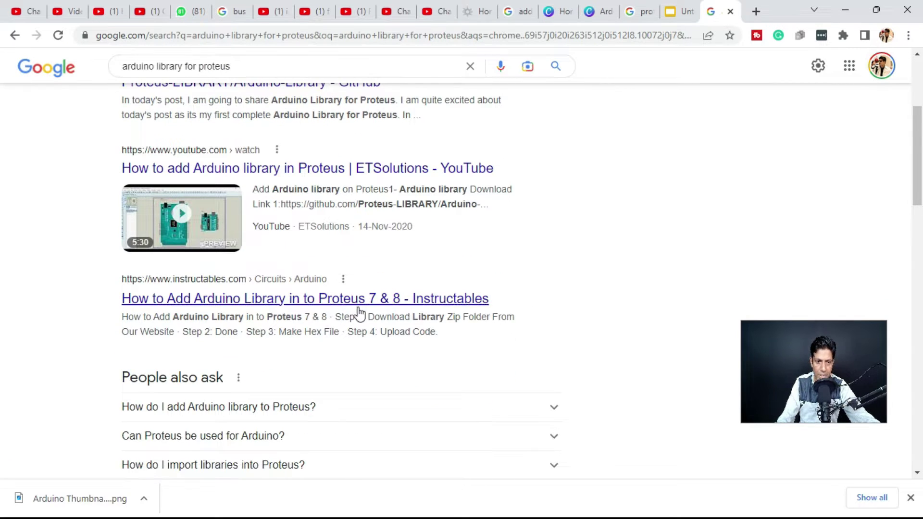
scroll(354, 310, "down", 4)
scroll(344, 307, "up", 7)
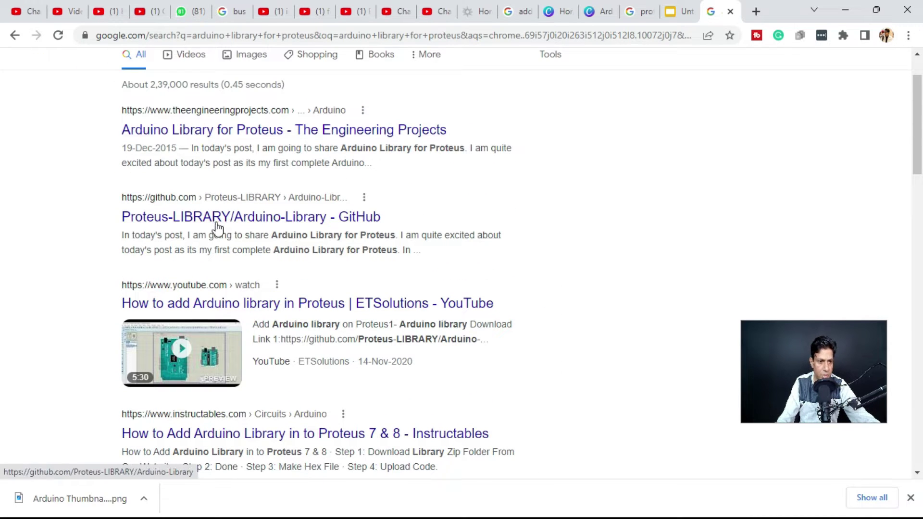
scroll(289, 254, "down", 10)
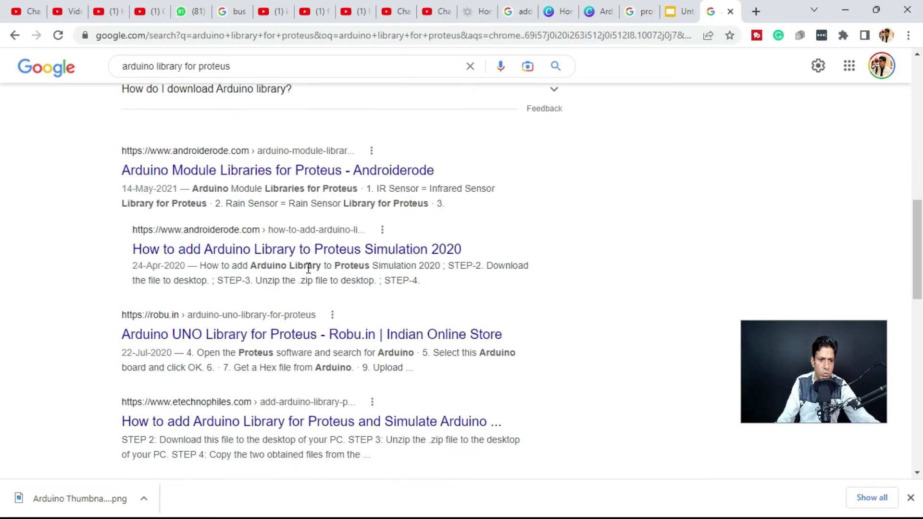
scroll(304, 275, "up", 10)
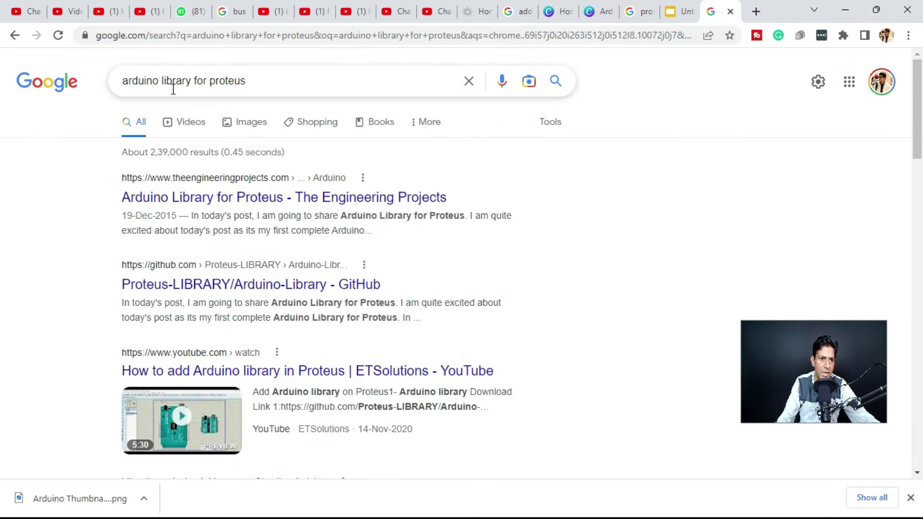
Change the search query to "IR sensor library for proteus" and run the search.
left_click(147, 80)
left_click(146, 81)
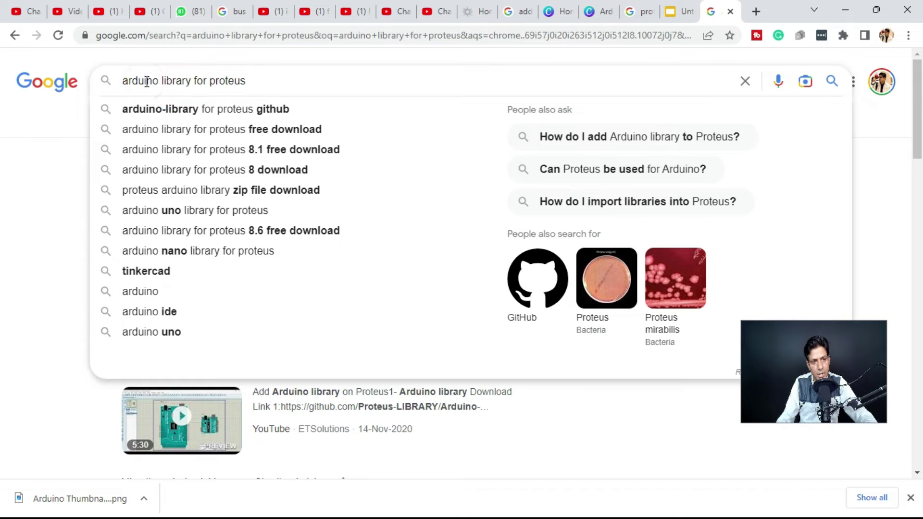
key("Delete")
key("Delete")
key("Delete")
key("Delete")
key("BackSpace")
key("BackSpace")
key("BackSpace")
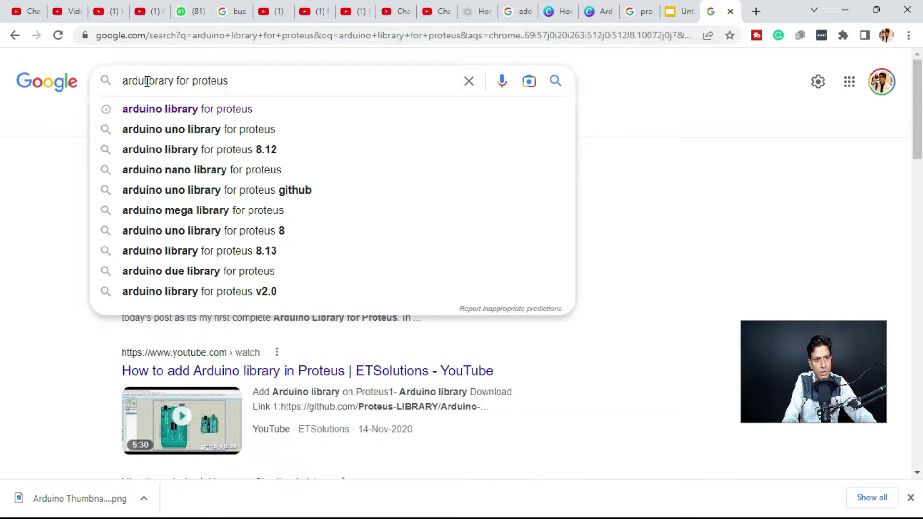
key("BackSpace")
type("IR sensor")
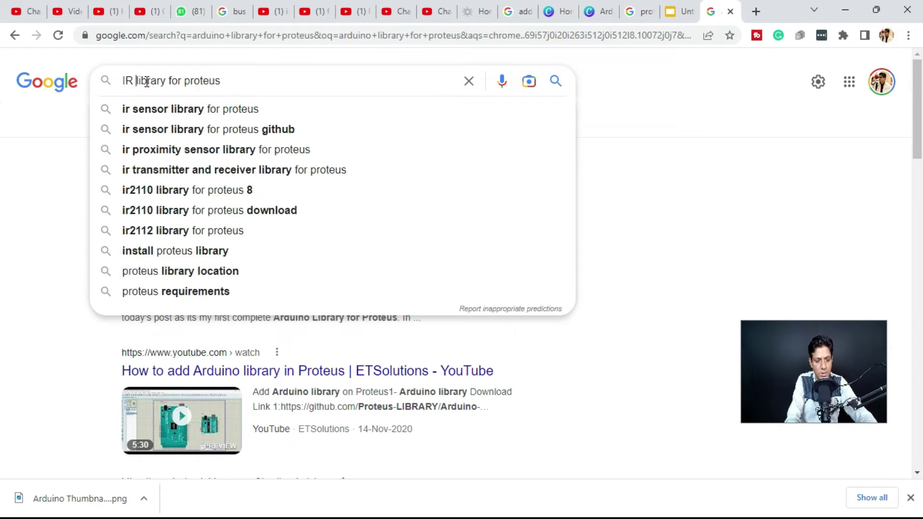
key("Return")
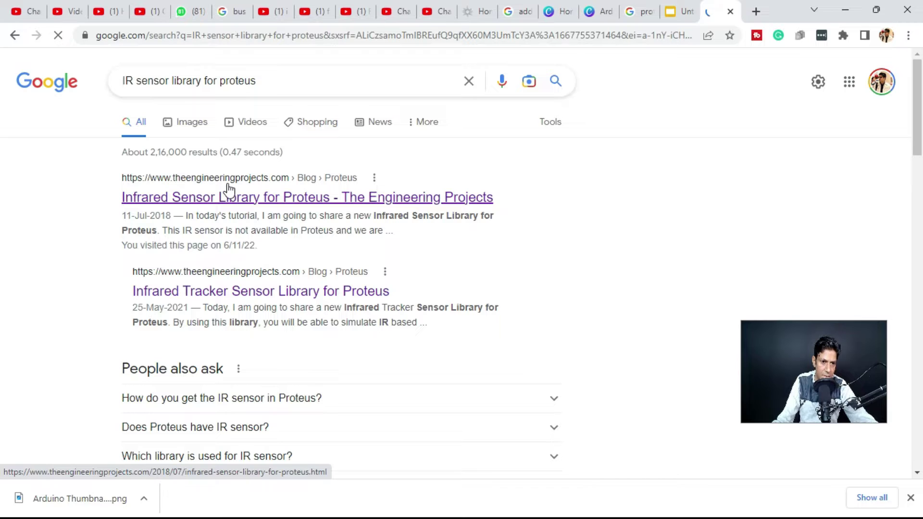
Open the Infrared Sensor Library for Proteus result from The Engineering Projects in a new tab and look through the article.
right_click(341, 206)
left_click(384, 211)
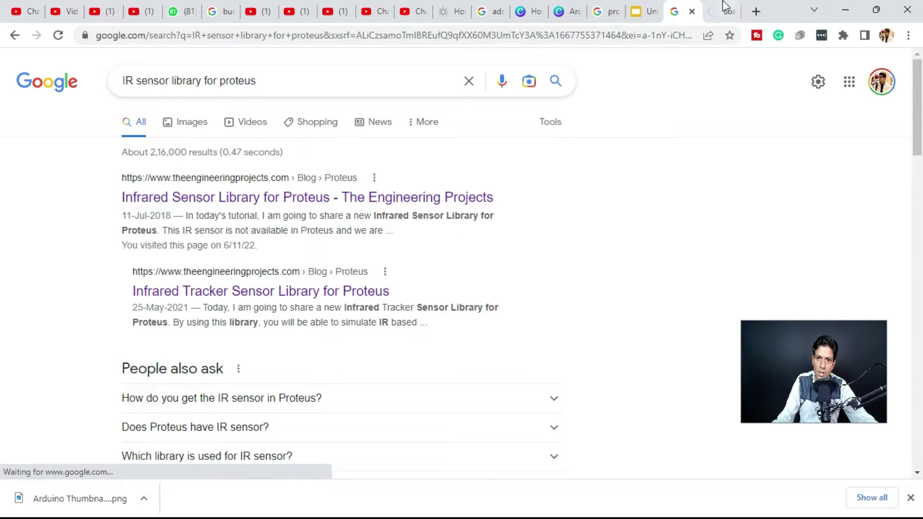
left_click(713, 8)
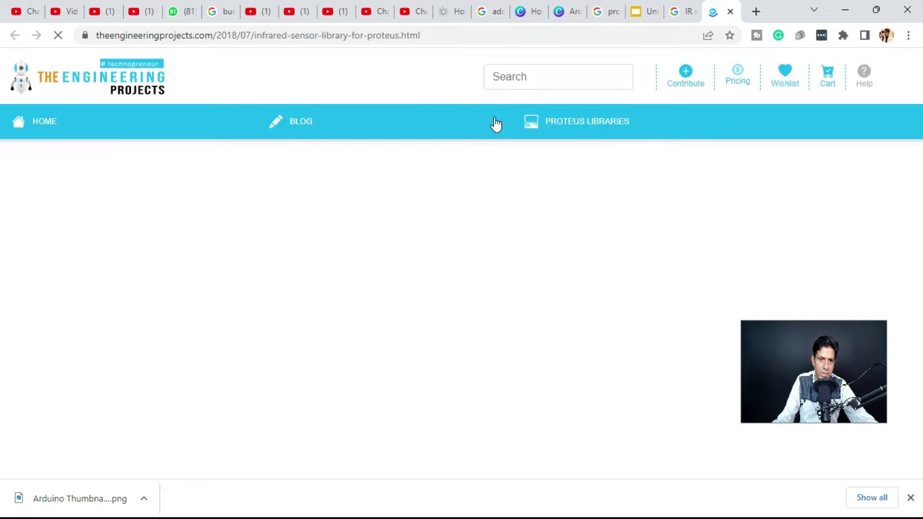
scroll(341, 355, "down", 15)
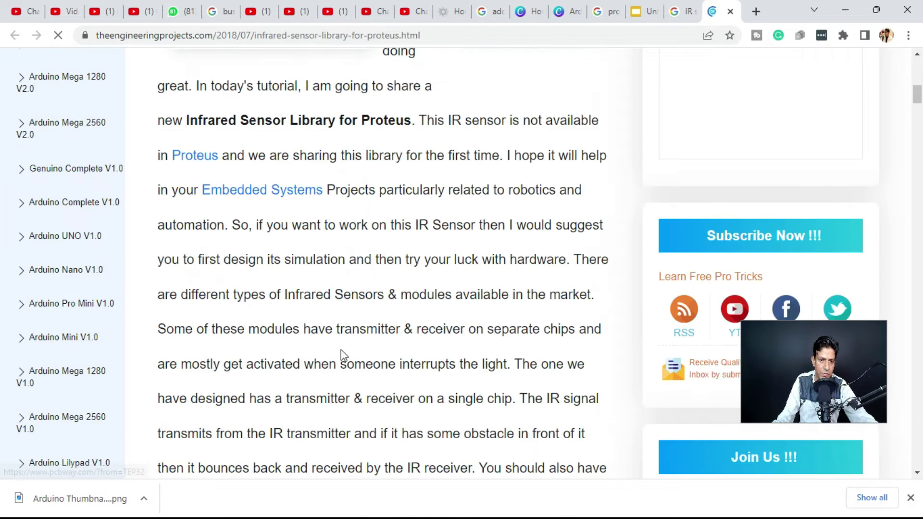
scroll(342, 355, "down", 6)
scroll(341, 354, "up", 4)
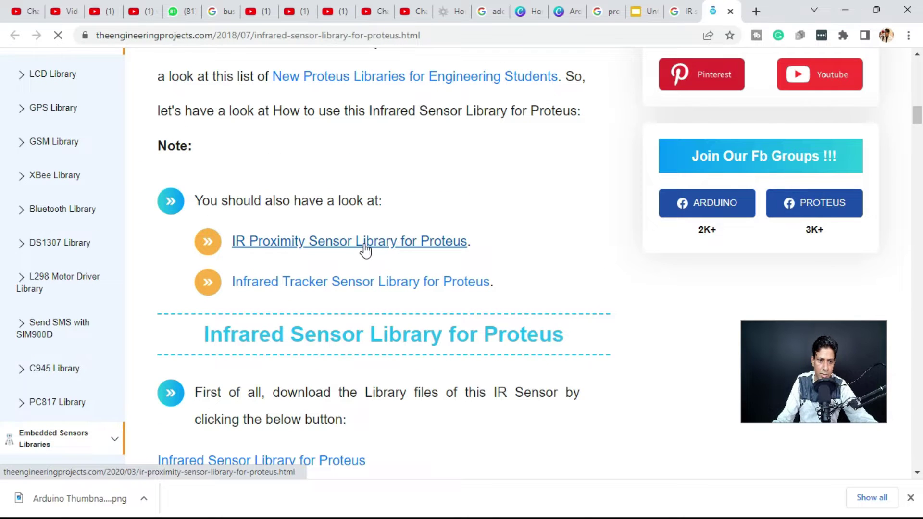
scroll(598, 221, "up", 15)
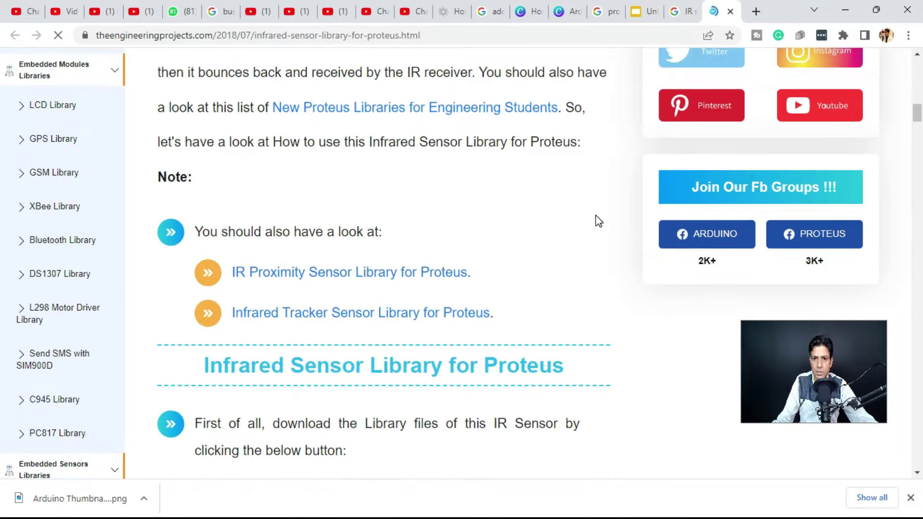
Switch to File Explorer and show the extraction options for the Arduino Library for Proteus archive.
left_click(845, 18)
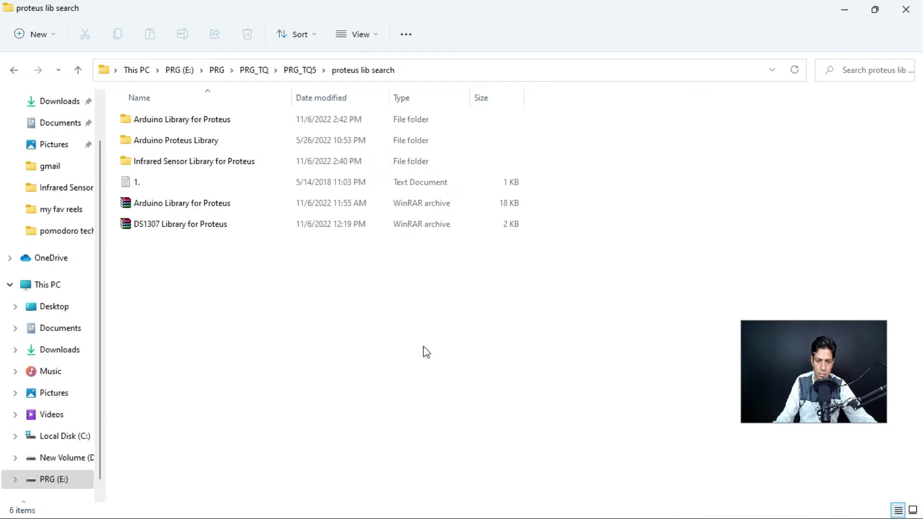
left_click(188, 210)
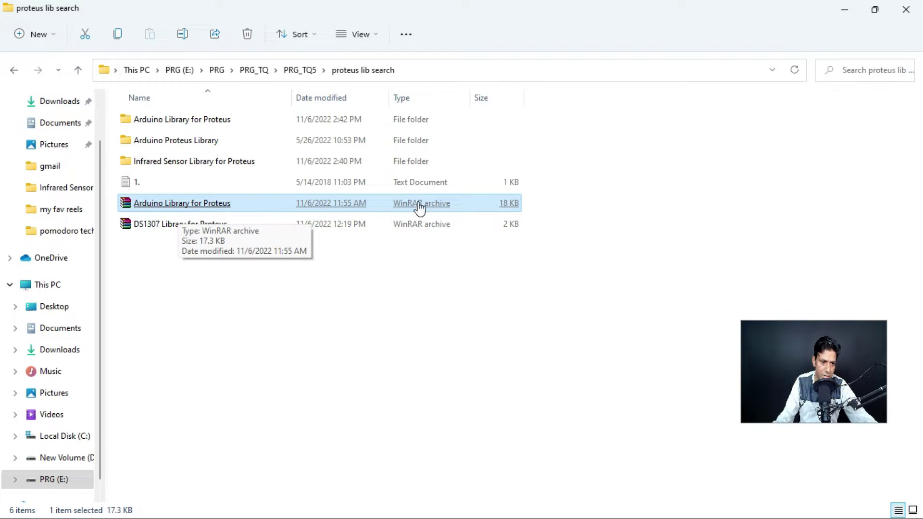
right_click(373, 204)
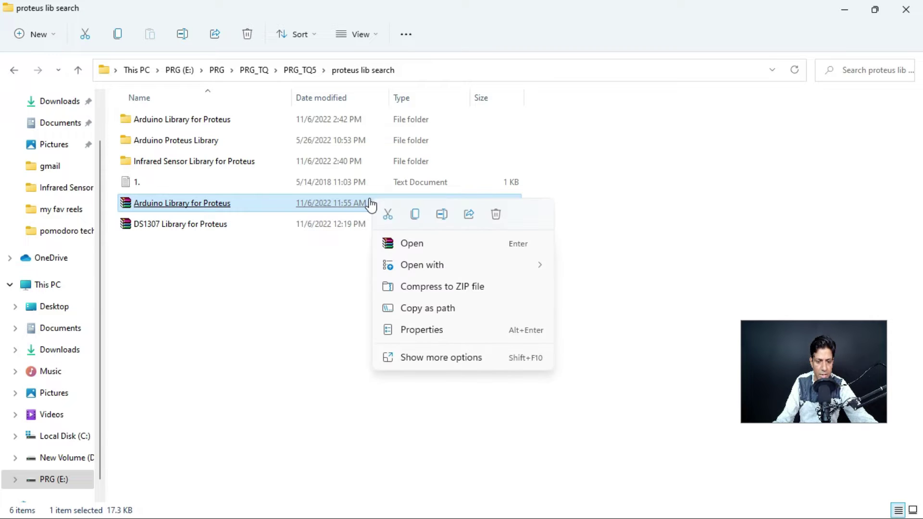
left_click(451, 362)
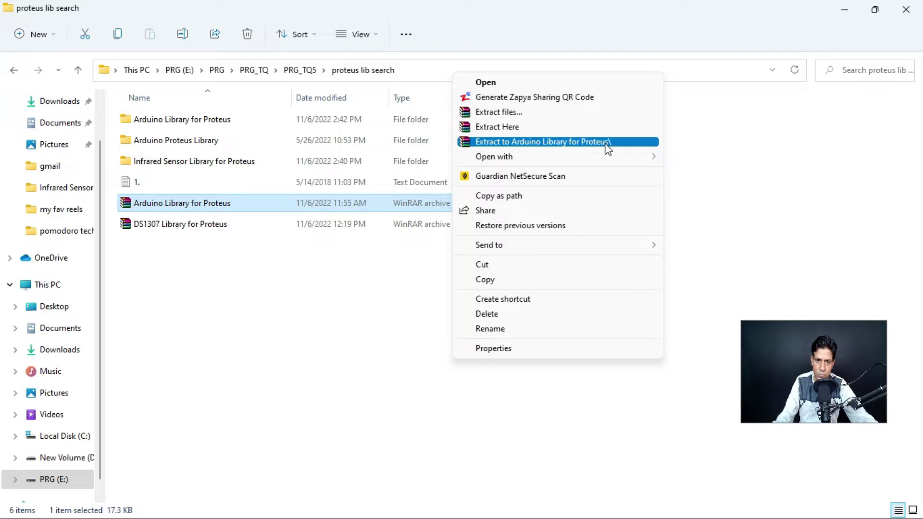
Open the Arduino Library for Proteus folder.
left_click(214, 124)
double_click(212, 124)
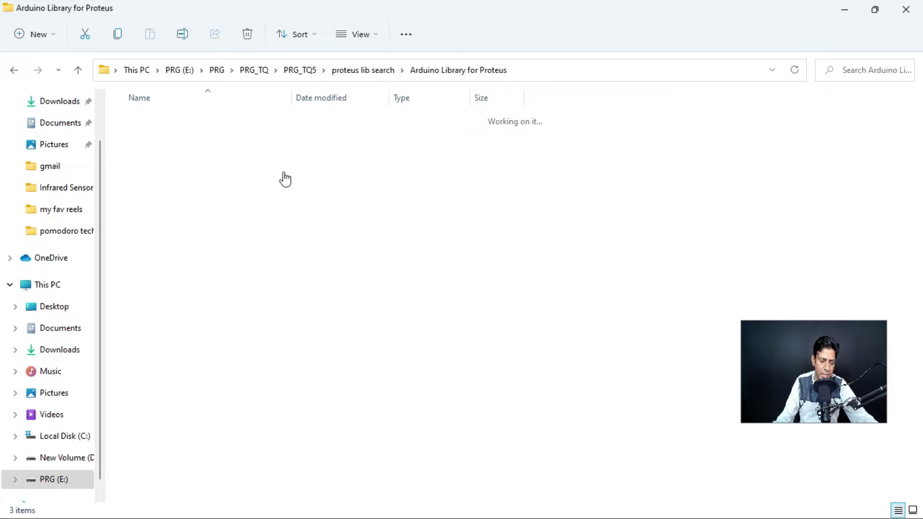
left_click(248, 215)
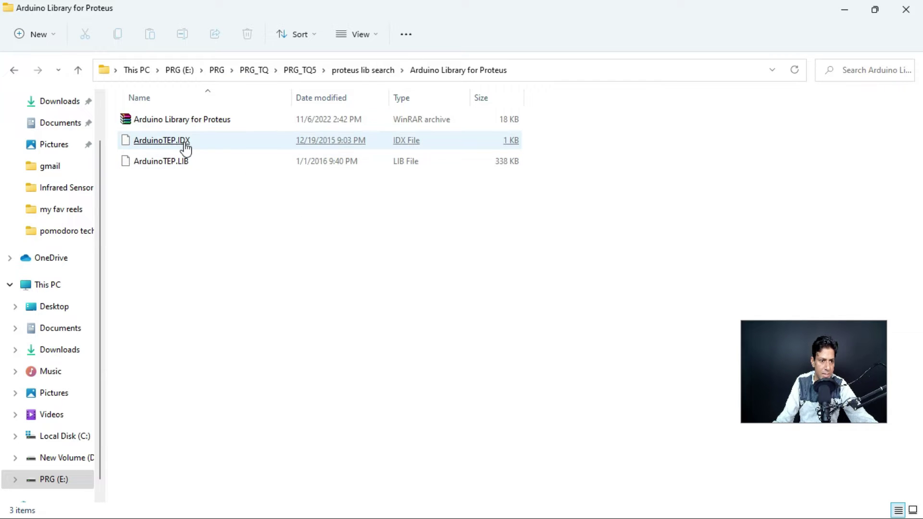
Copy the library files ArduinoTEP.IDX and ArduinoTEP.LIB together.
left_click(185, 145)
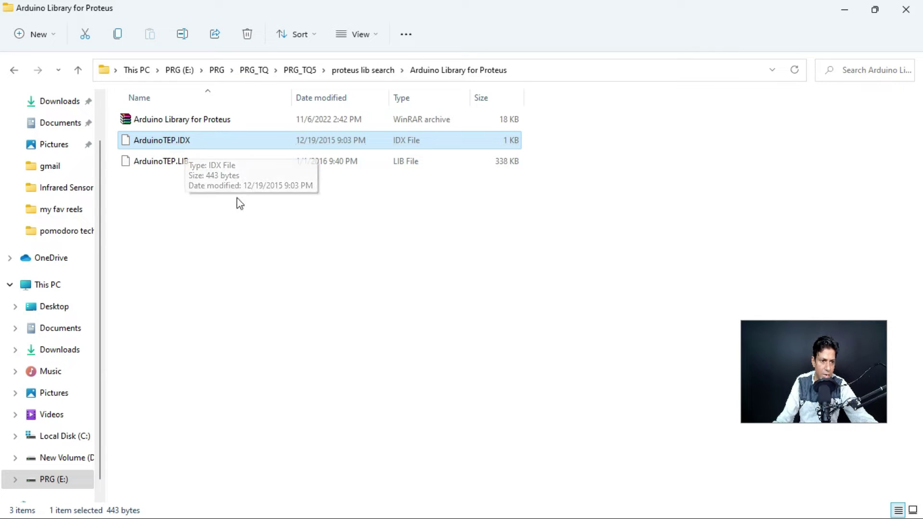
left_click(186, 217)
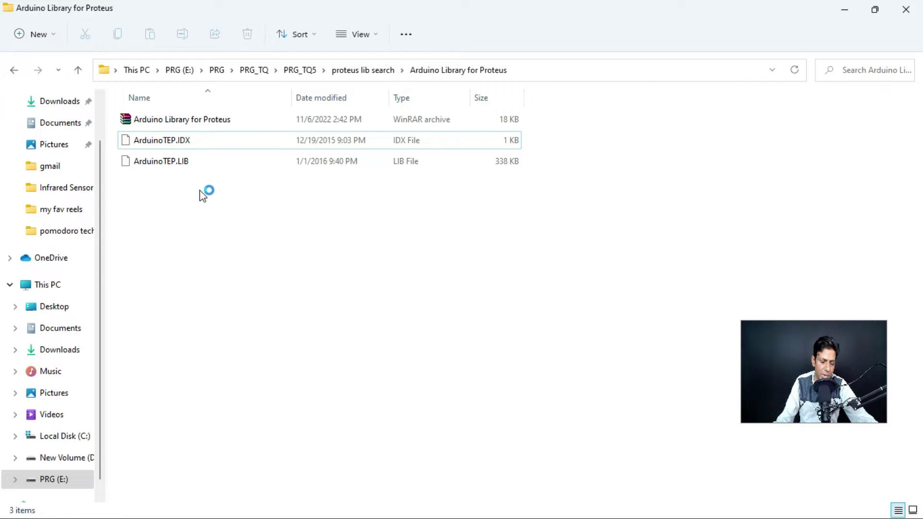
left_click_drag(182, 204, 174, 139)
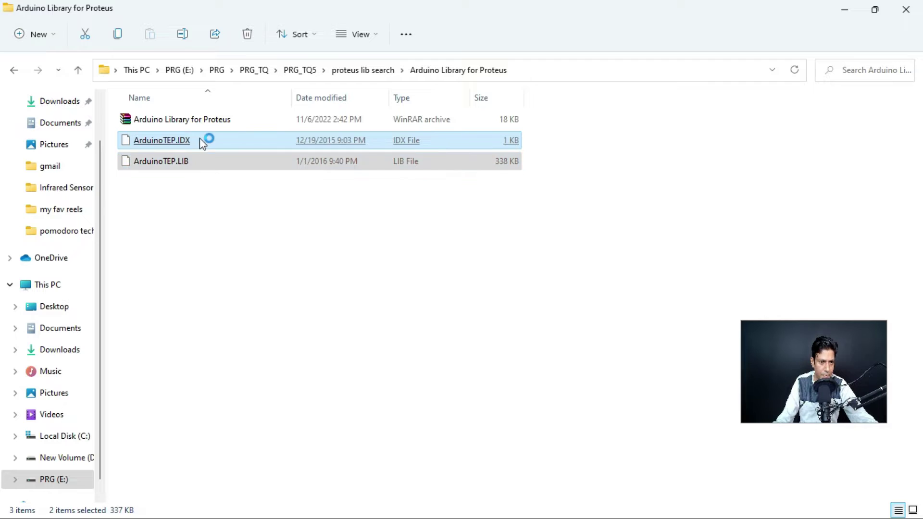
right_click(200, 139)
left_click(246, 155)
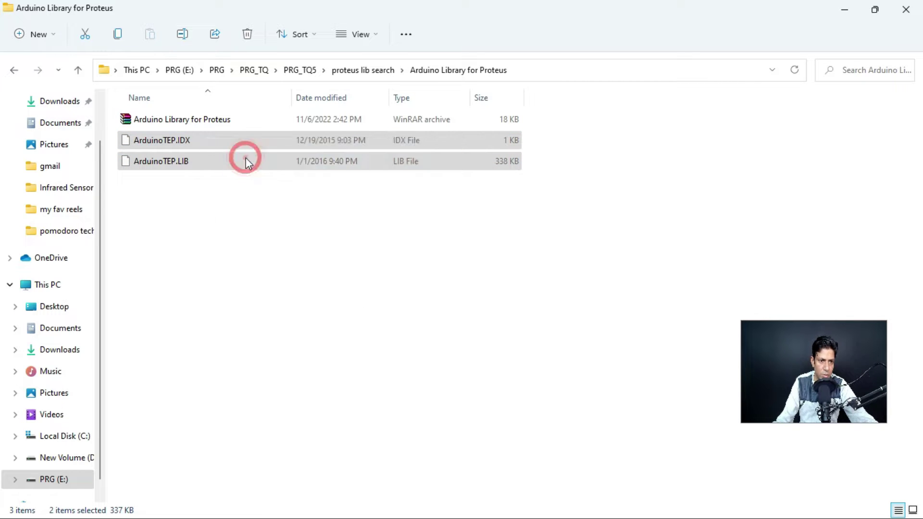
left_click(262, 289)
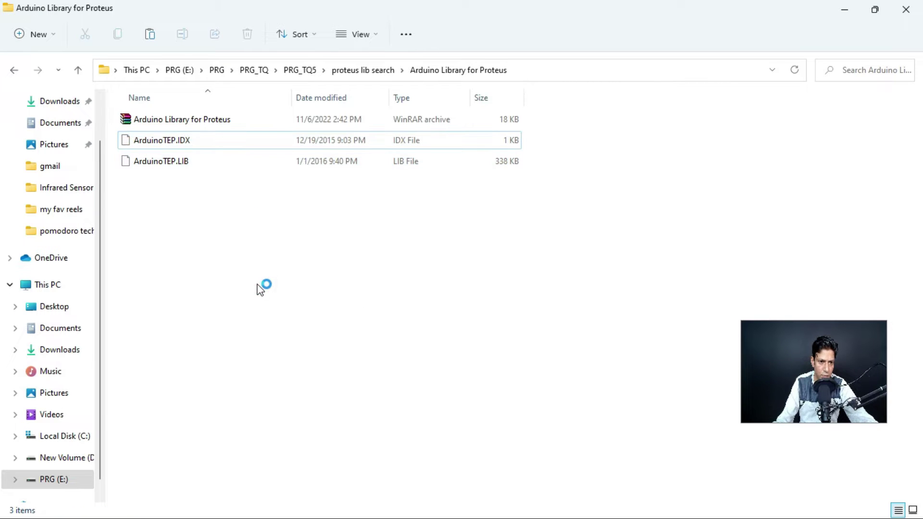
Open the Program Files (x86) folder on Local Disk (C:).
left_click(54, 287)
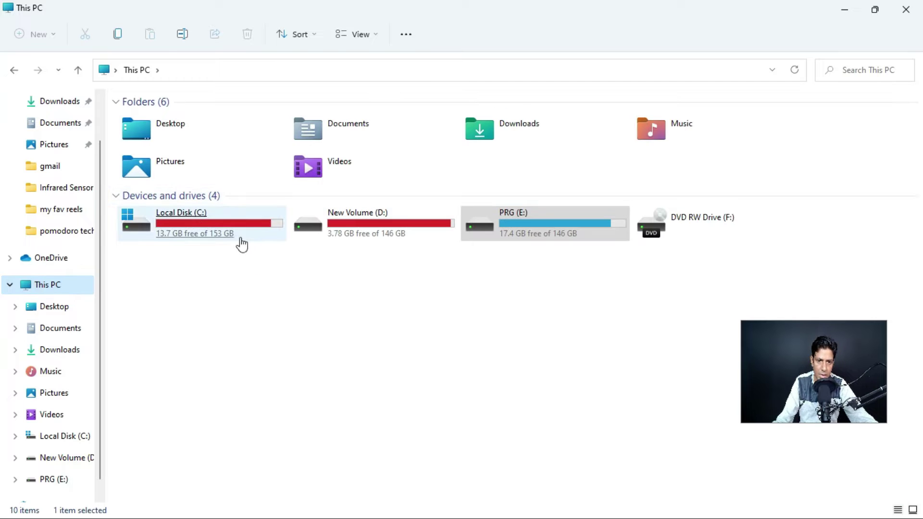
left_click(199, 227)
double_click(199, 228)
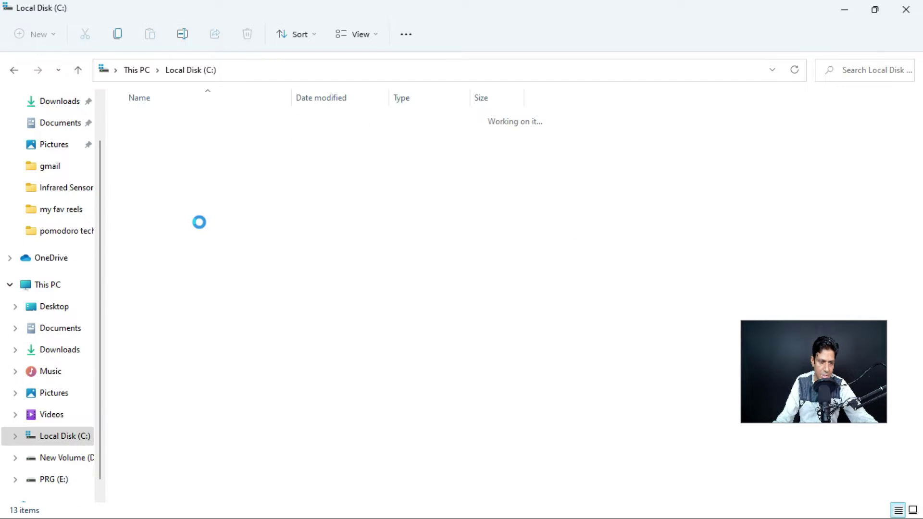
left_click(334, 271)
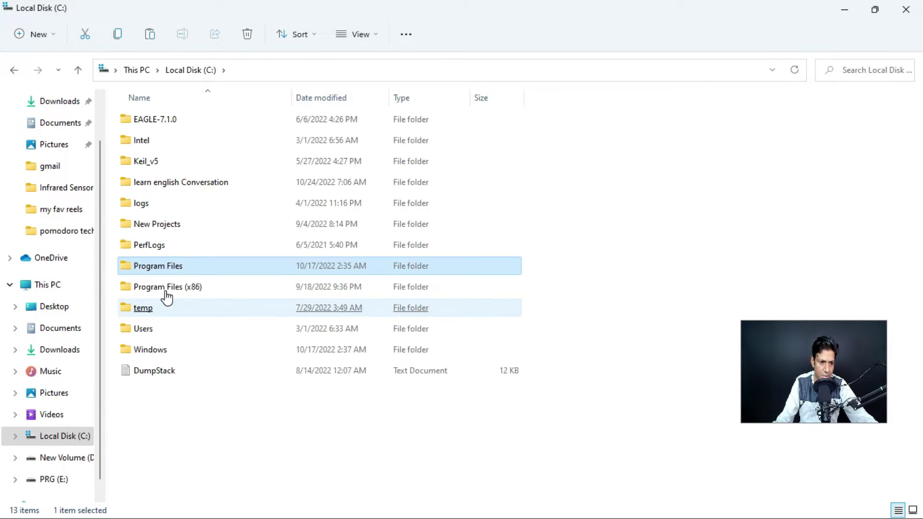
left_click(171, 292)
double_click(173, 293)
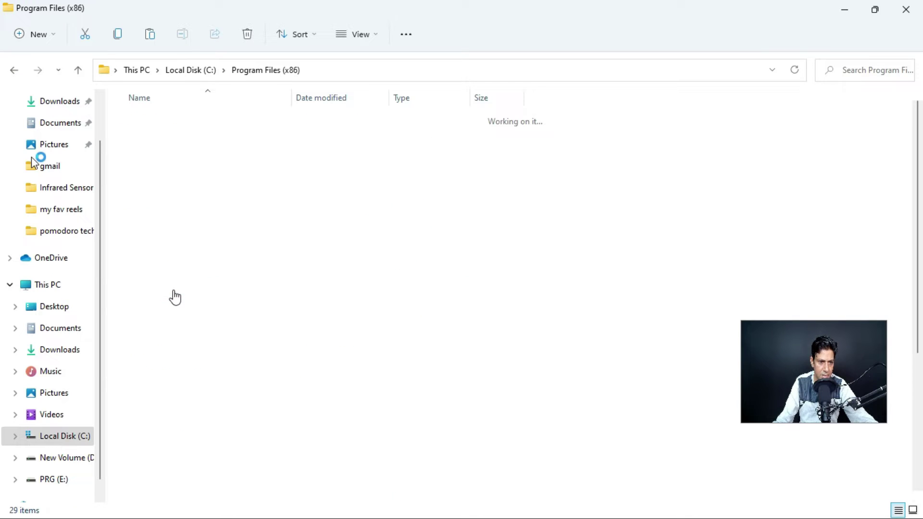
Open the Proteus 7 Professional folder inside Labcenter Electronics.
left_click(618, 200)
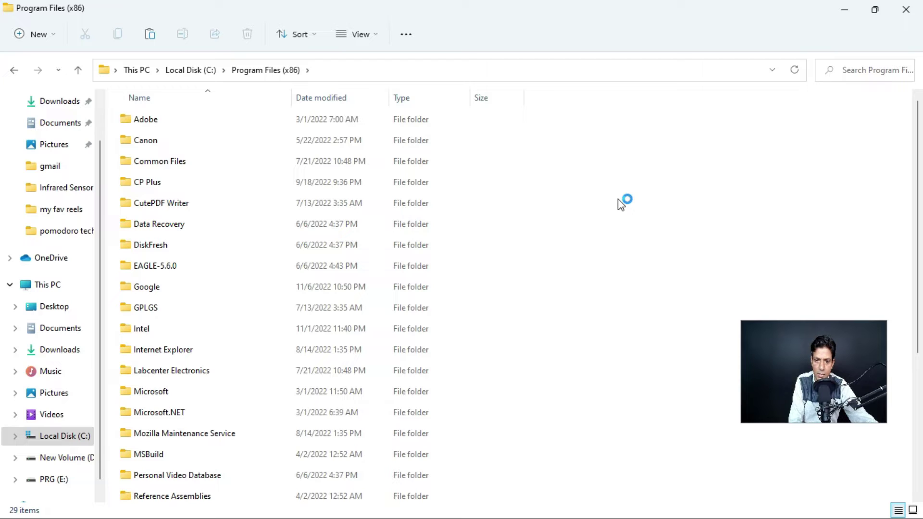
key("l")
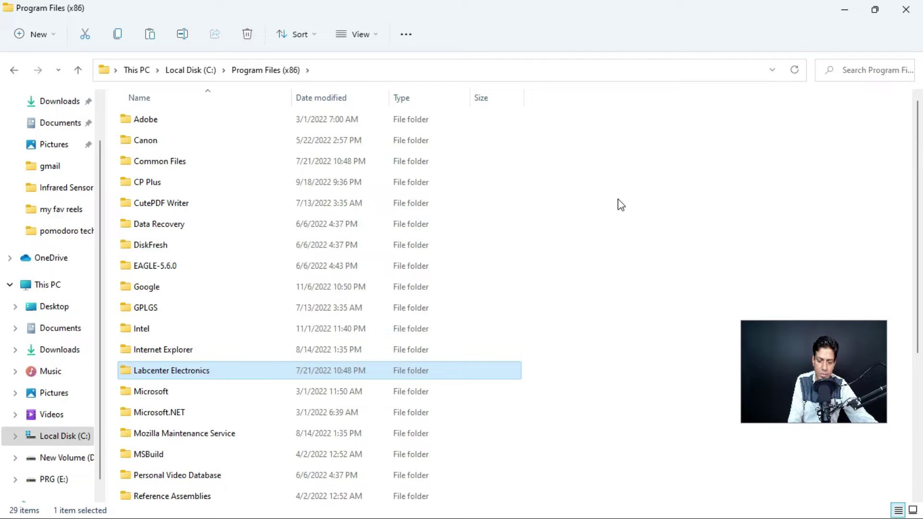
key("Return")
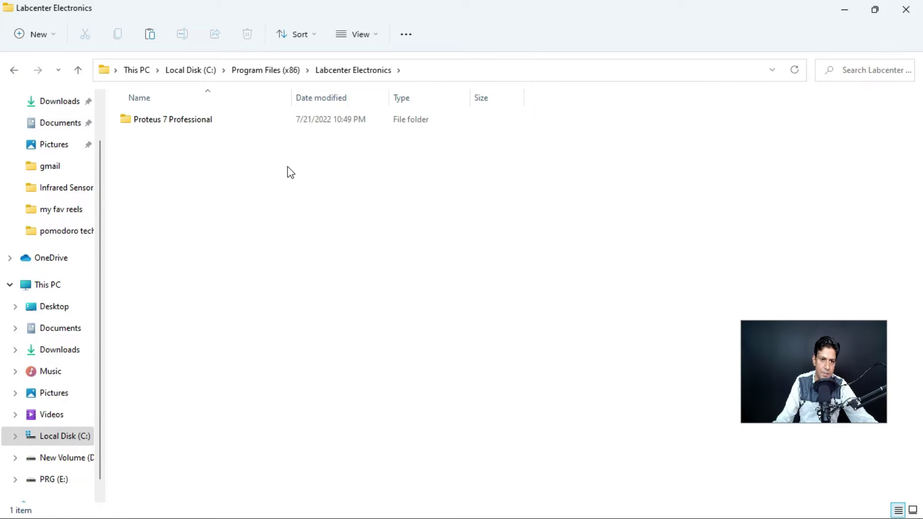
left_click(156, 126)
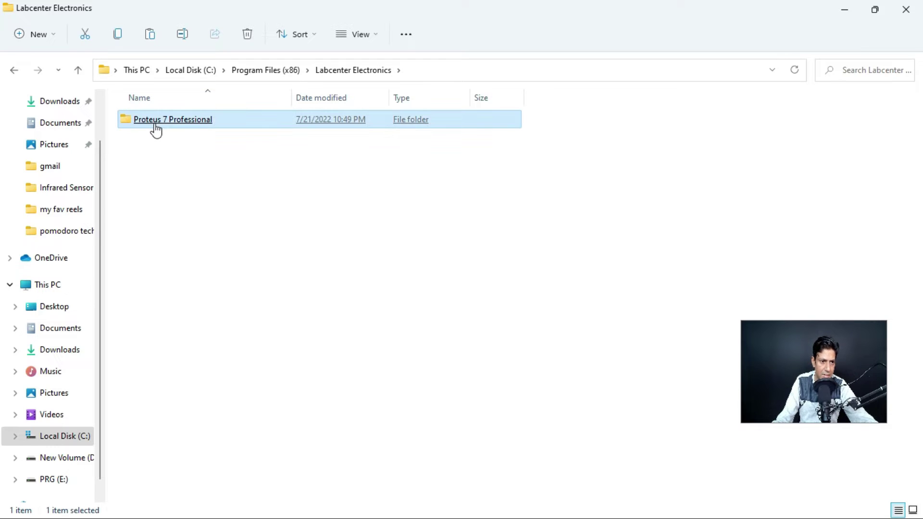
double_click(202, 125)
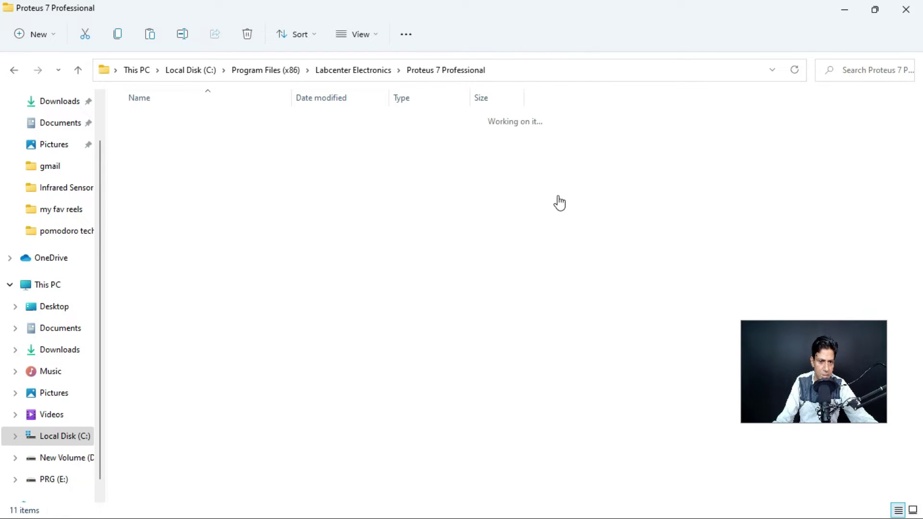
Paste ArduinoTEP.IDX and ArduinoTEP.LIB into the LIBRARY folder of Proteus 7 Professional and check them in the file list.
double_click(172, 183)
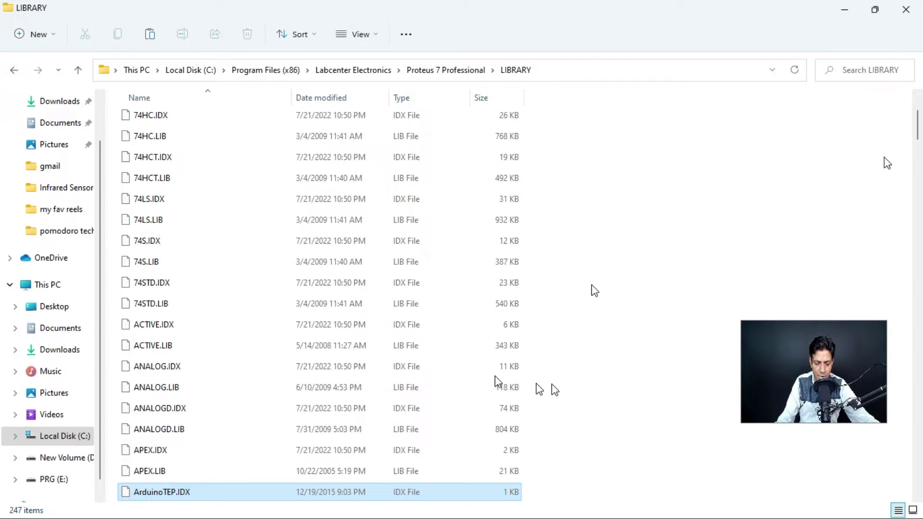
scroll(919, 135, "down", 7)
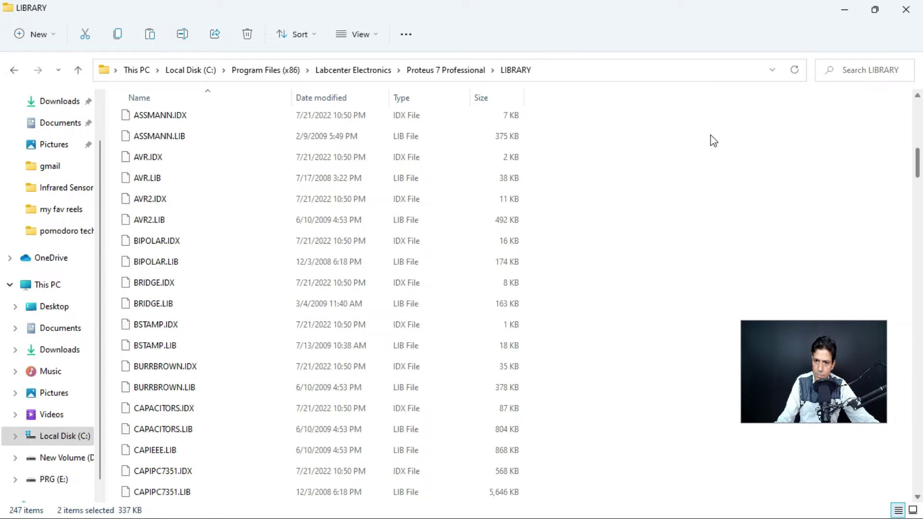
scroll(581, 215, "up", 4)
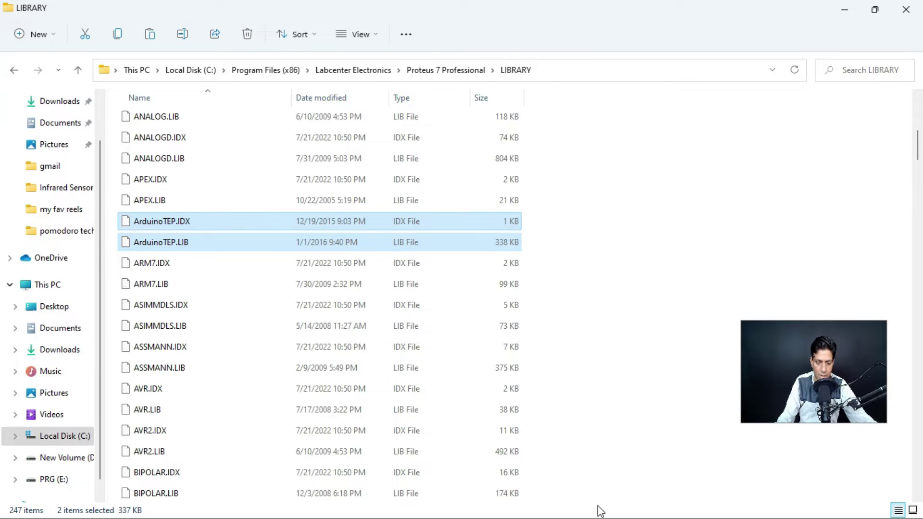
Switch to the running ISIS Professional window and close it.
key("super")
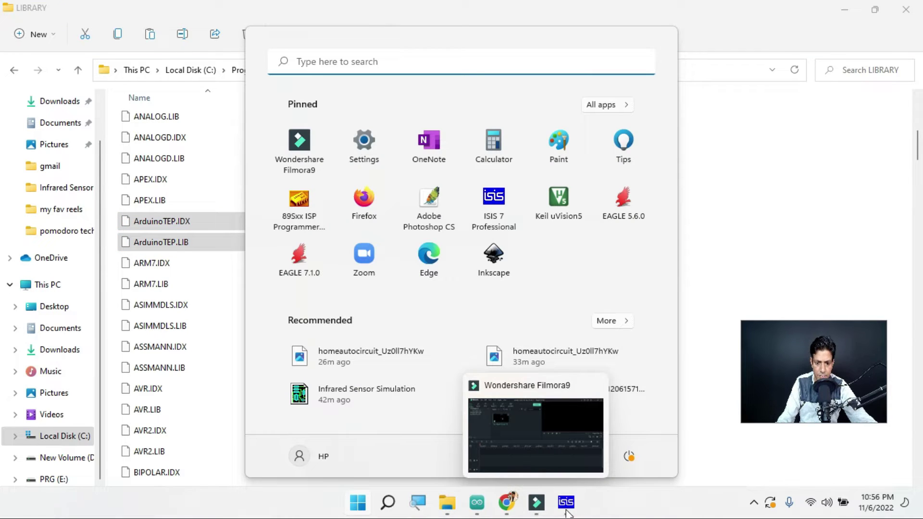
left_click(565, 509)
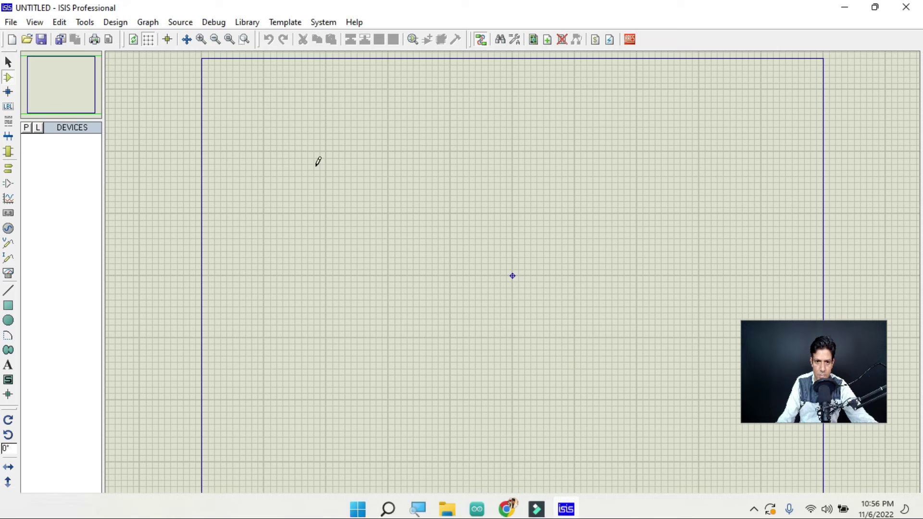
left_click(910, 17)
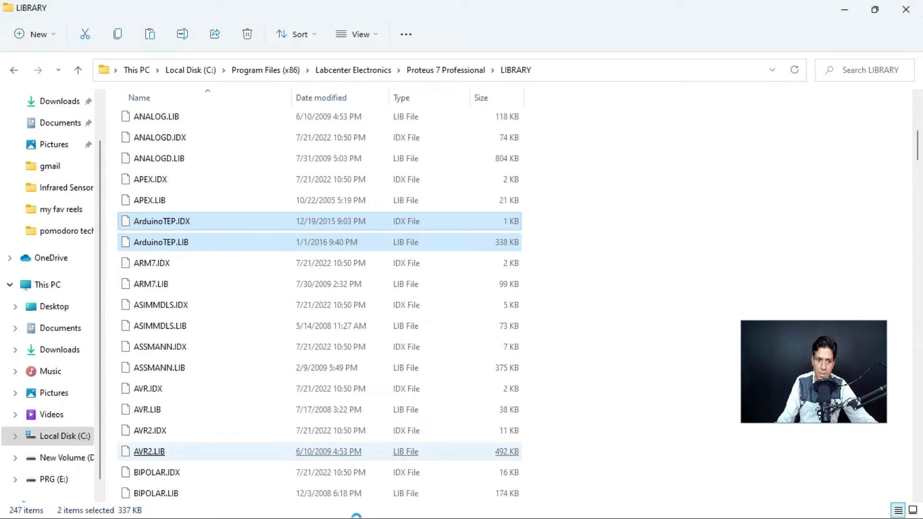
Start ISIS 7 Professional again with an untitled design.
left_click(373, 505)
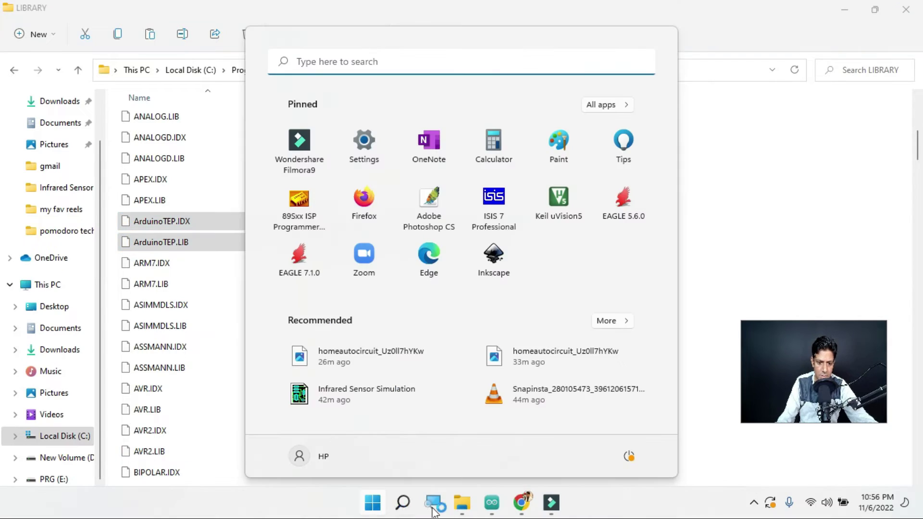
left_click(374, 509)
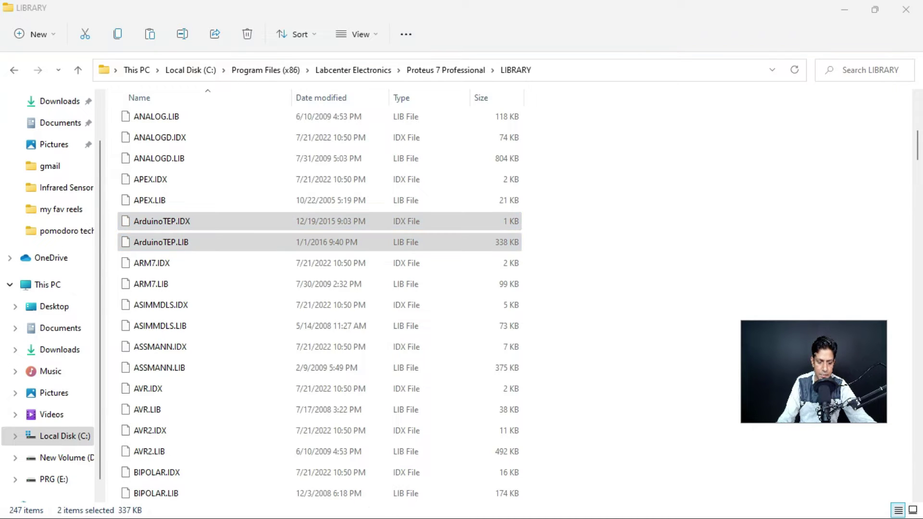
left_click(378, 505)
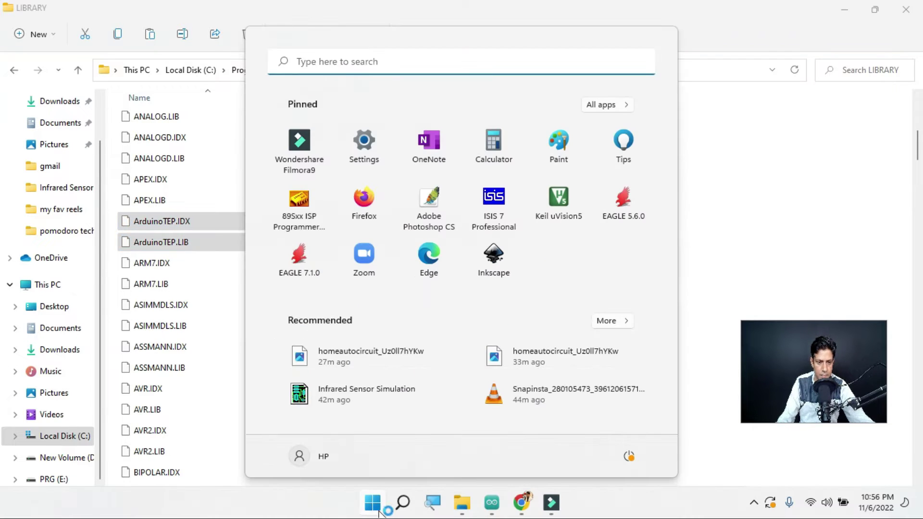
left_click(374, 504)
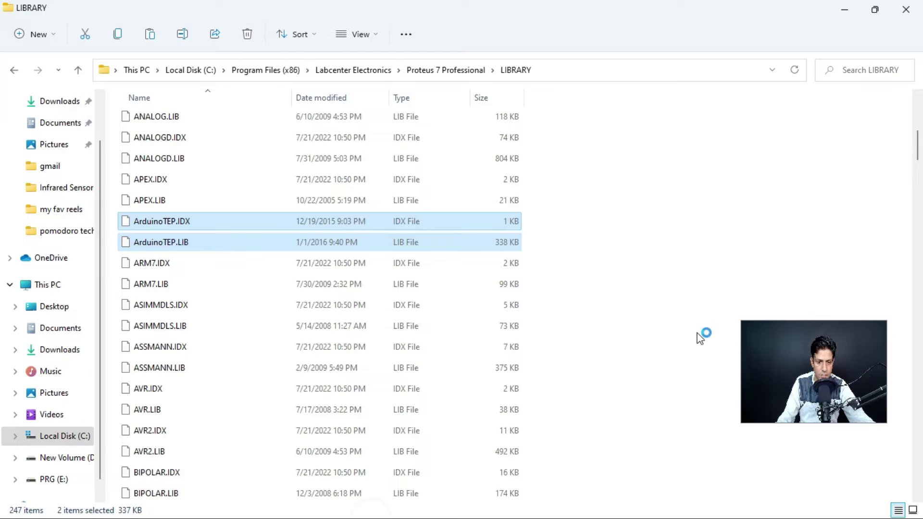
left_click(624, 255)
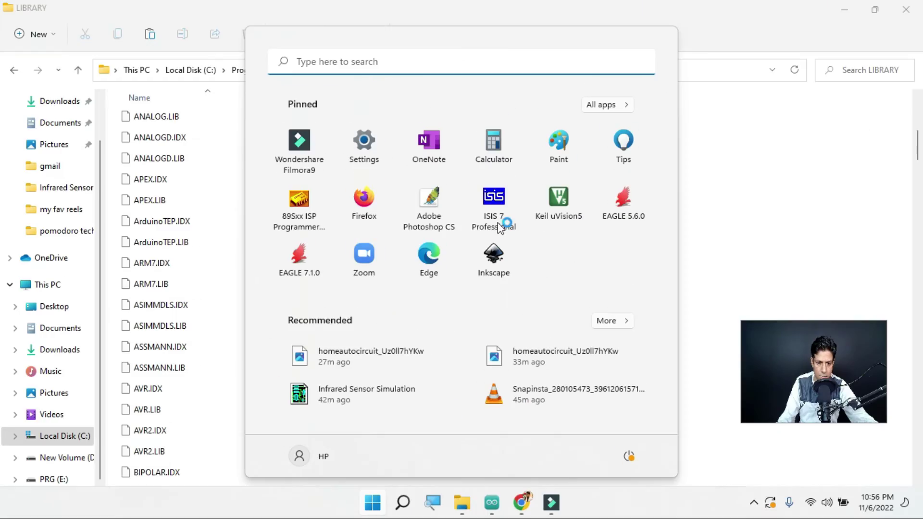
left_click(499, 220)
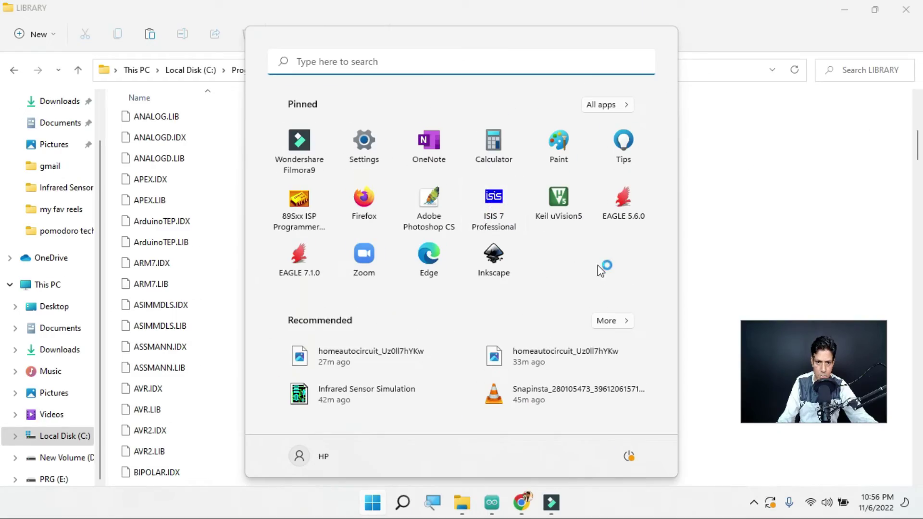
left_click(839, 236)
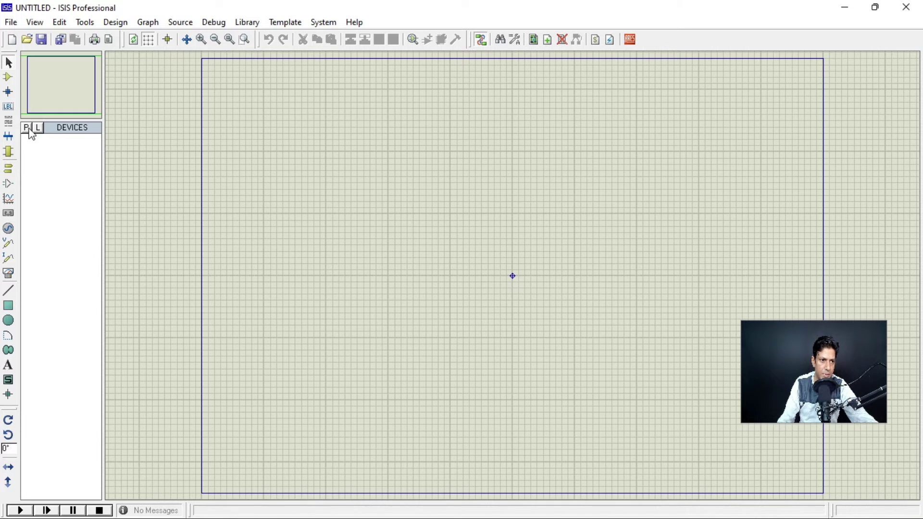
Search the device library for "arduino" and add ARDUINO UNO to the device list.
left_click(27, 128)
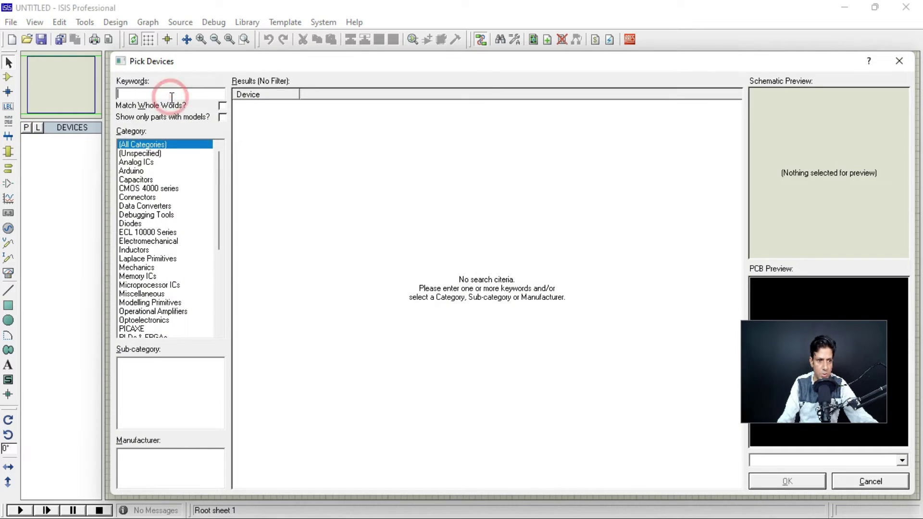
type("arduino")
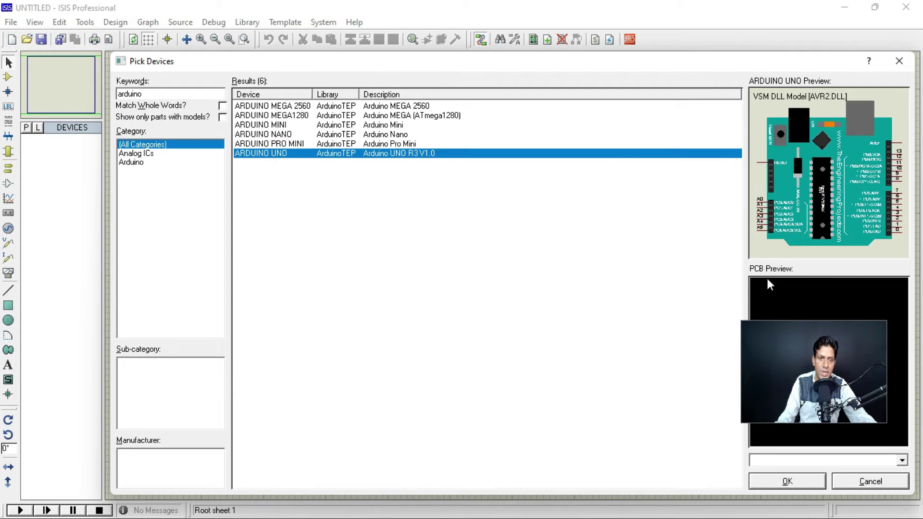
left_click(803, 484)
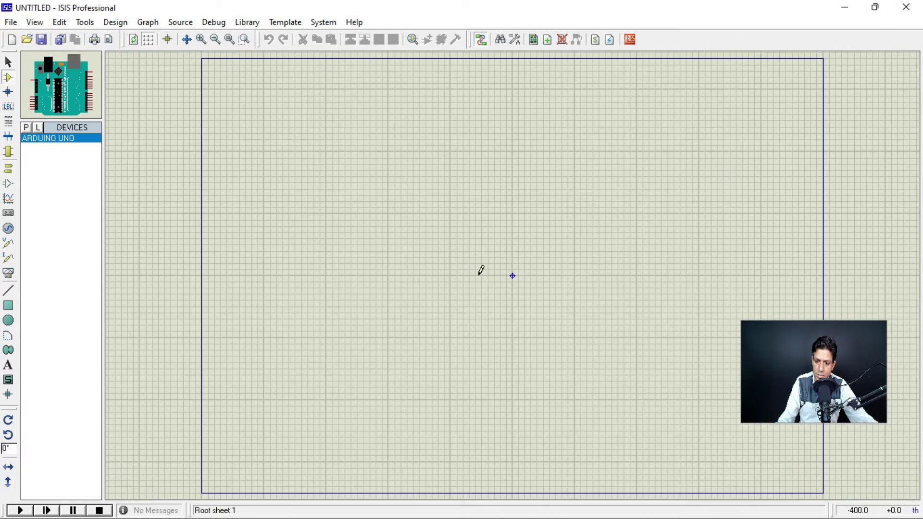
Place the Arduino Uno on the schematic near the centre of the sheet.
left_click(512, 276)
left_click(512, 276)
scroll(625, 291, "up", 4)
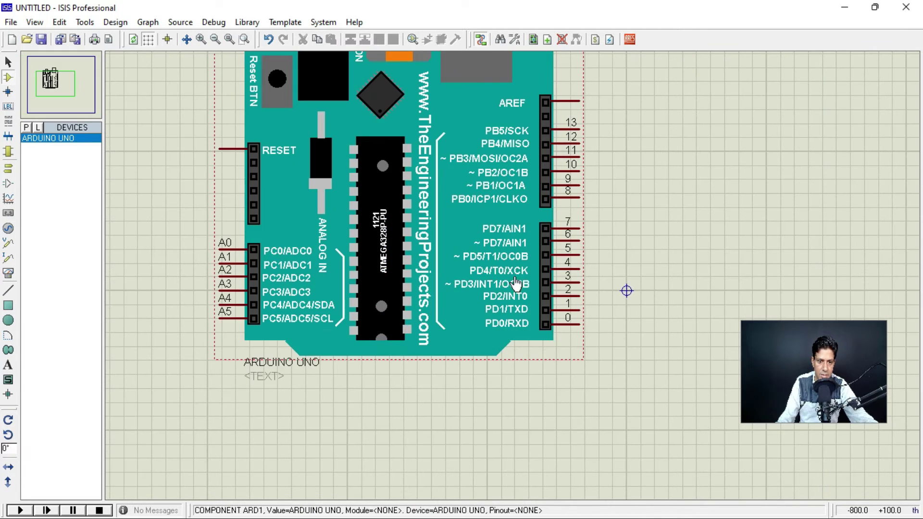
scroll(624, 289, "down", 2)
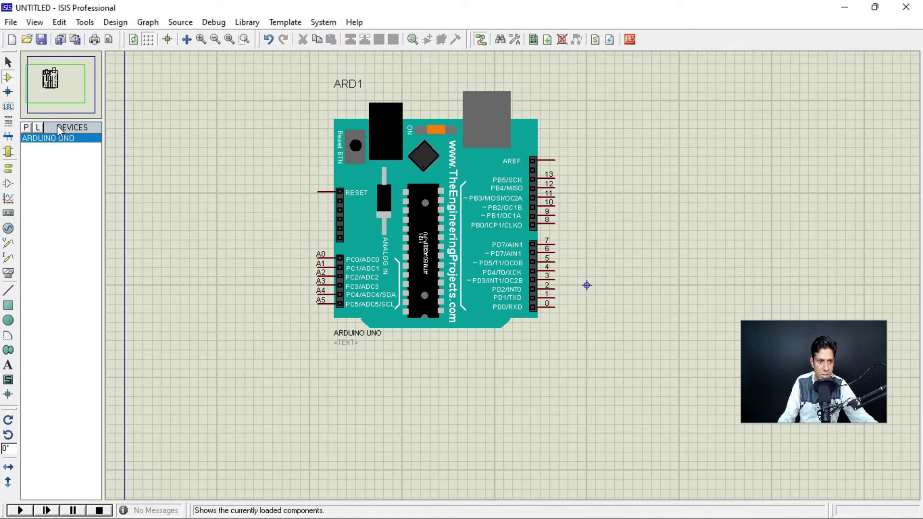
Search the device library for "arduino nano" and add ARDUINO NANO to the device list.
left_click(24, 127)
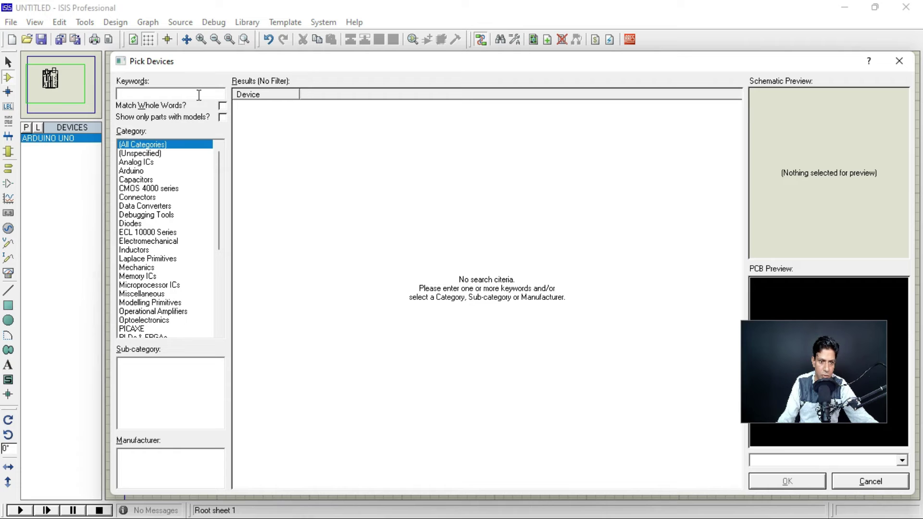
type("ardu")
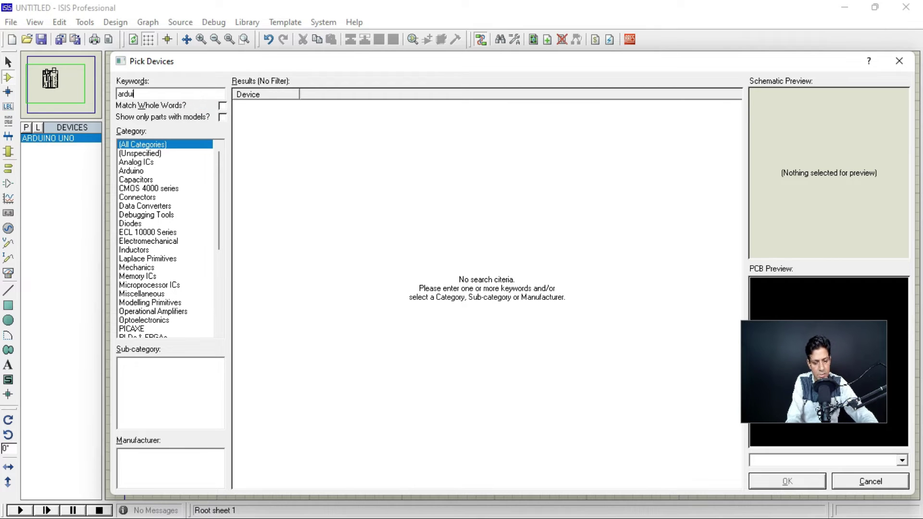
type("ino nan")
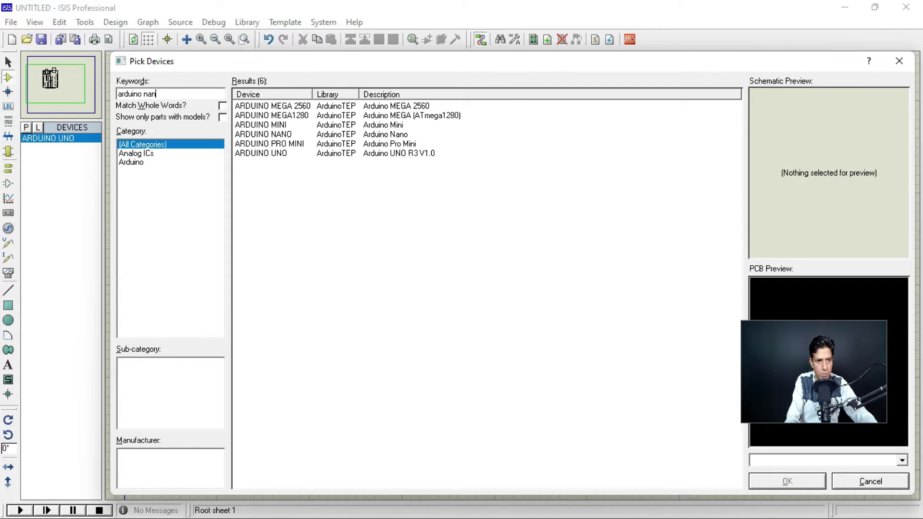
type("o")
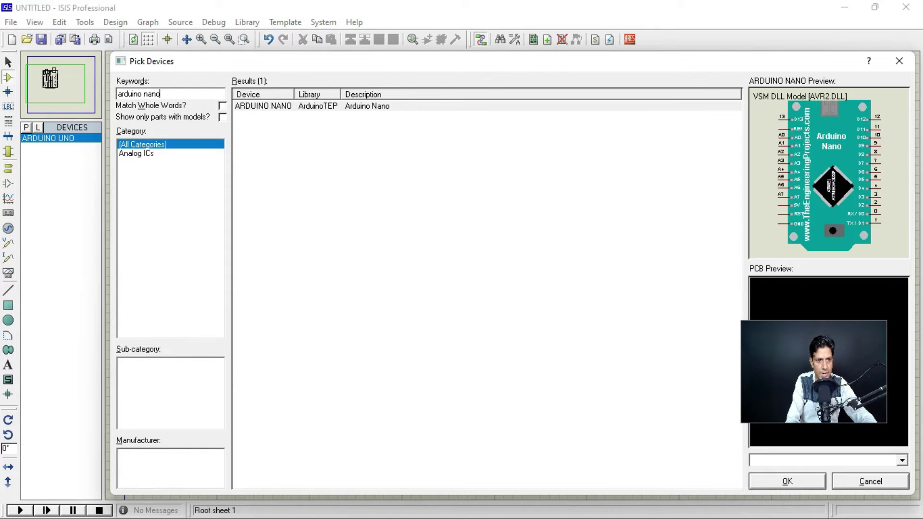
left_click(368, 107)
left_click(806, 483)
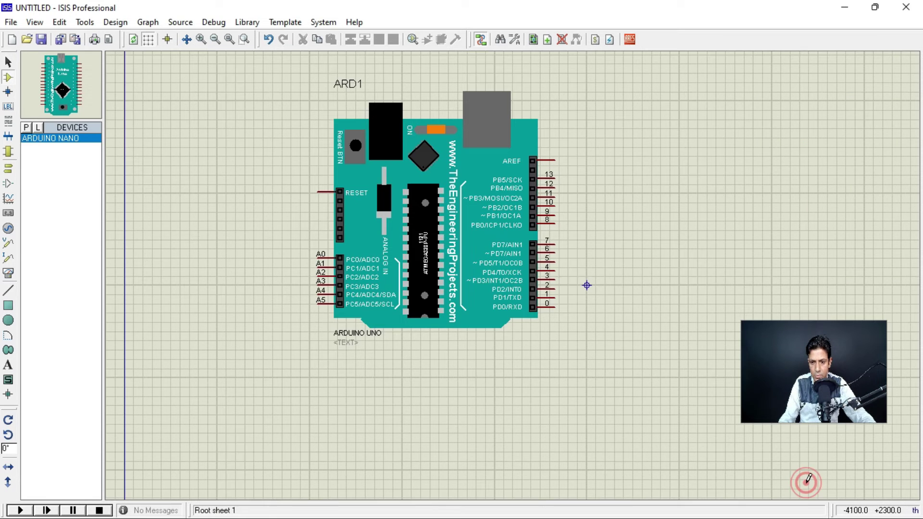
Place the Arduino Nano on the schematic beside the Arduino Uno, on the side of its digital pins.
left_click(277, 232)
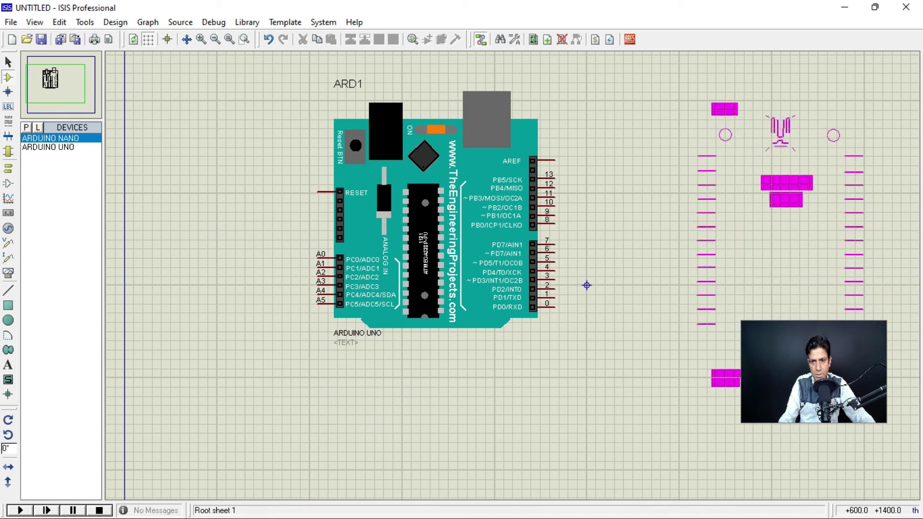
left_click(605, 142)
scroll(513, 278, "down", 2)
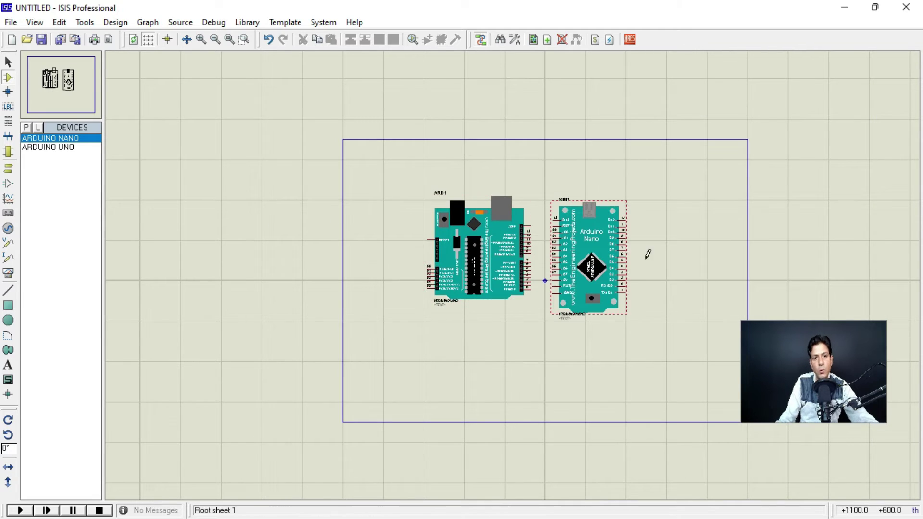
scroll(648, 254, "up", 3)
scroll(560, 279, "down", 1)
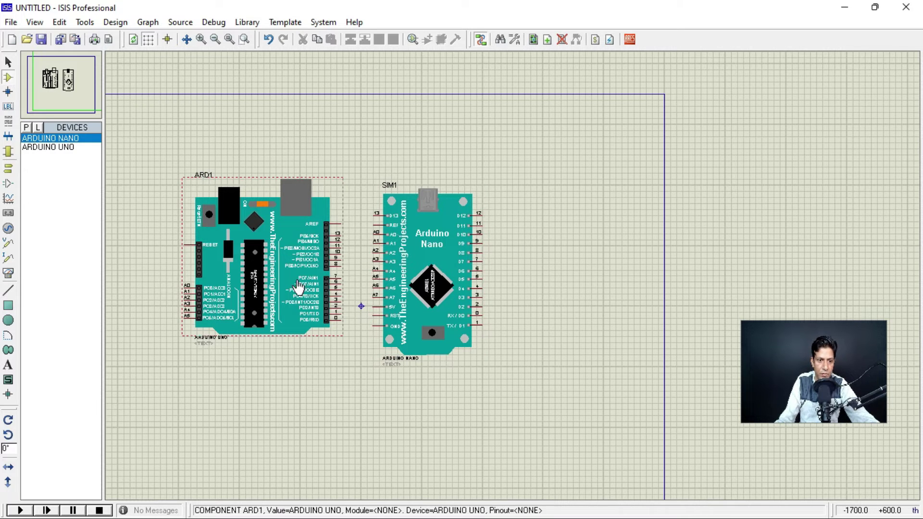
Open the Arduino Uno's component properties and browse for a program file without choosing one.
double_click(244, 270)
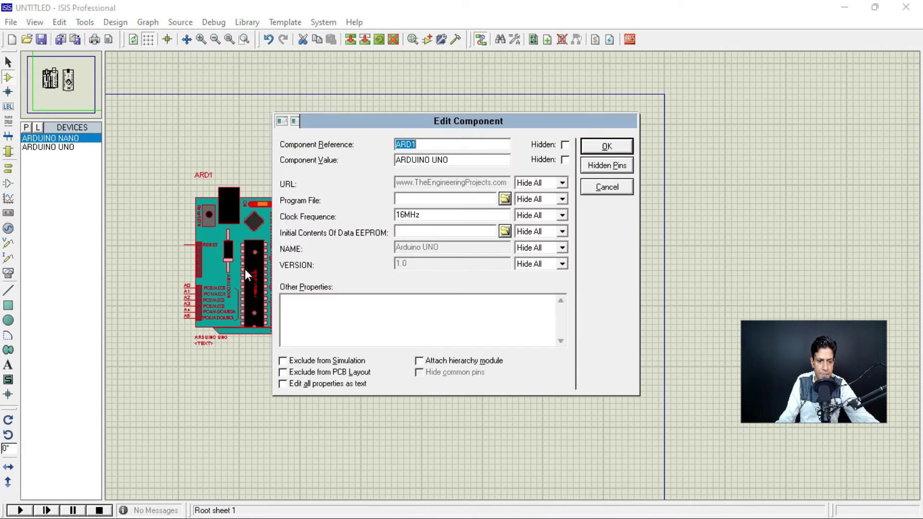
left_click(475, 202)
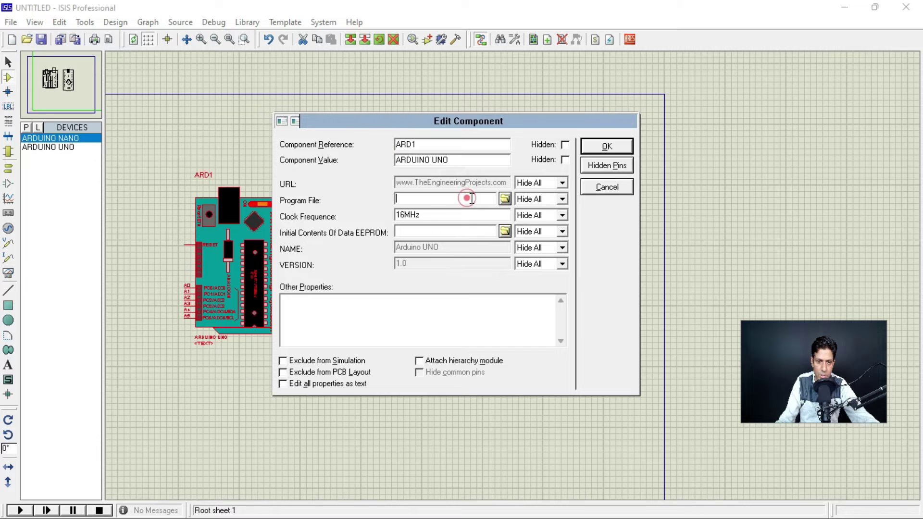
left_click(505, 199)
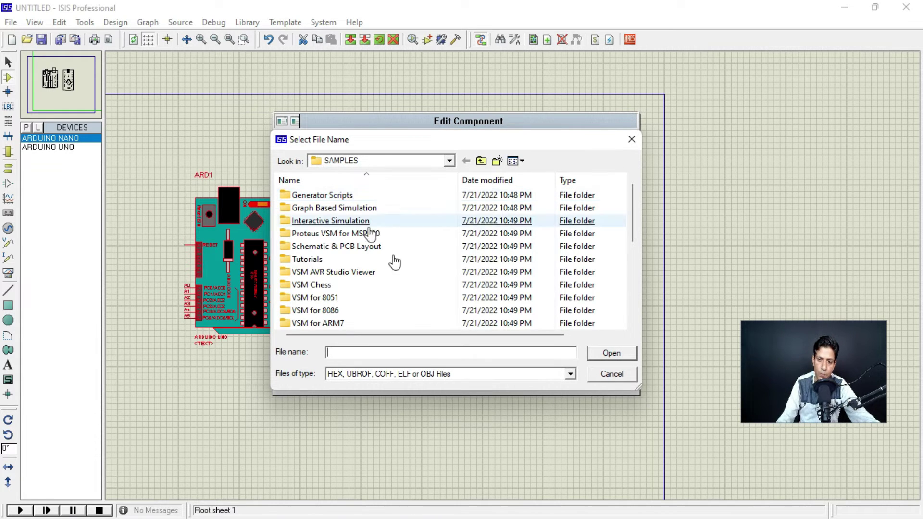
left_click(631, 139)
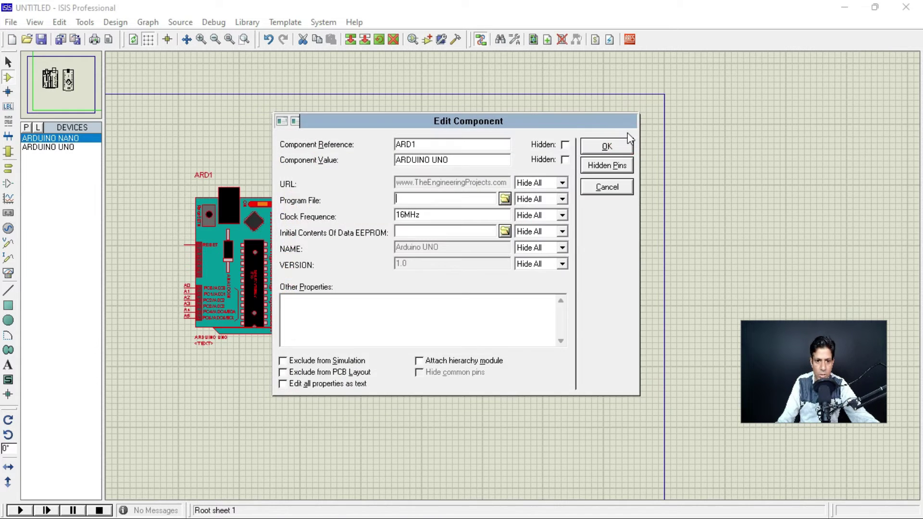
left_click(602, 144)
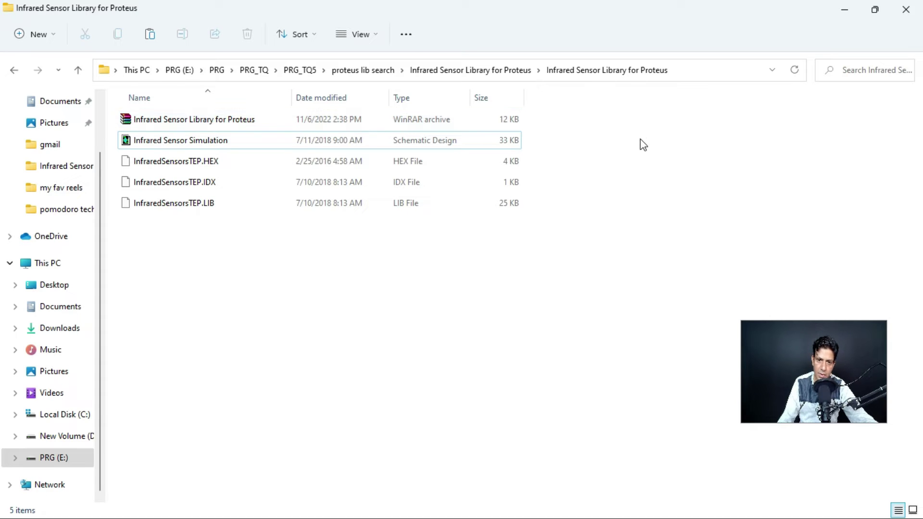
Copy InfraredSensorsTEP.IDX and InfraredSensorsTEP.LIB from the extracted Infrared Sensor Library for Proteus folder.
left_click(272, 280)
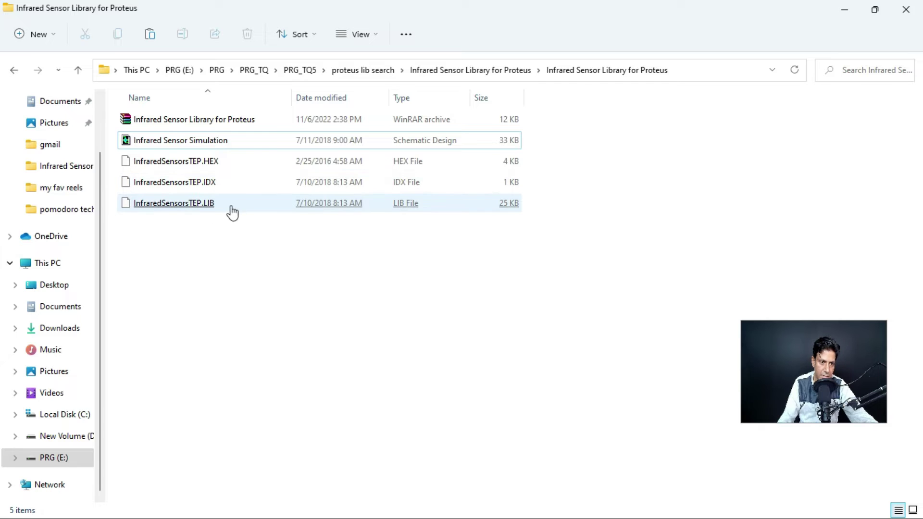
left_click_drag(202, 246, 212, 188)
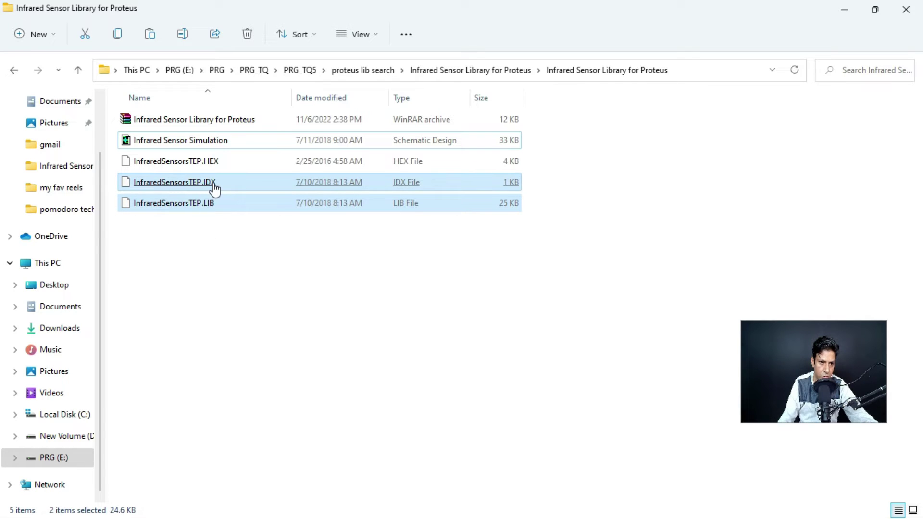
right_click(214, 185)
left_click(258, 199)
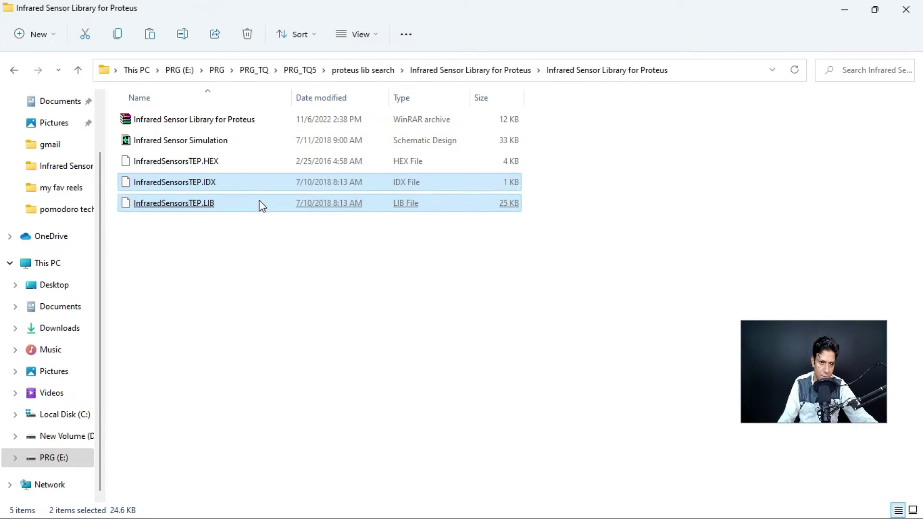
Paste the two copied infrared sensor library files into the Proteus 7 Professional LIBRARY folder.
key("super")
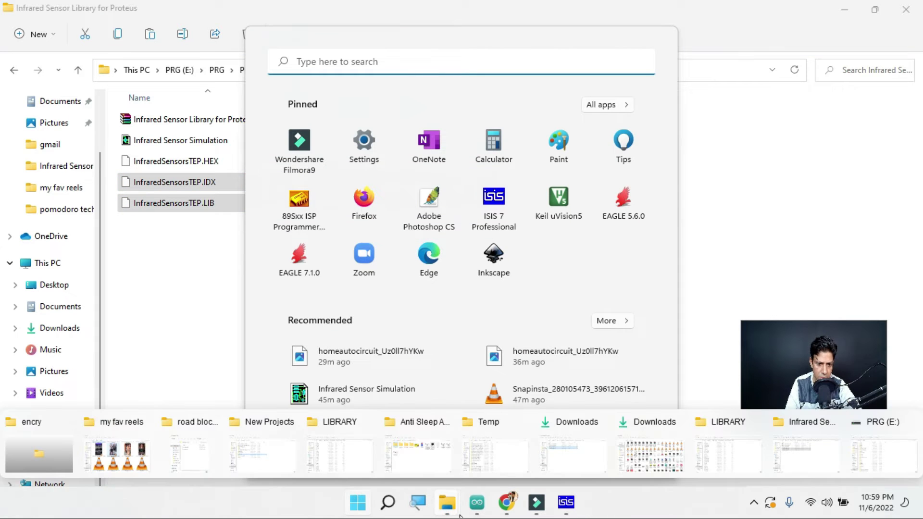
left_click(450, 510)
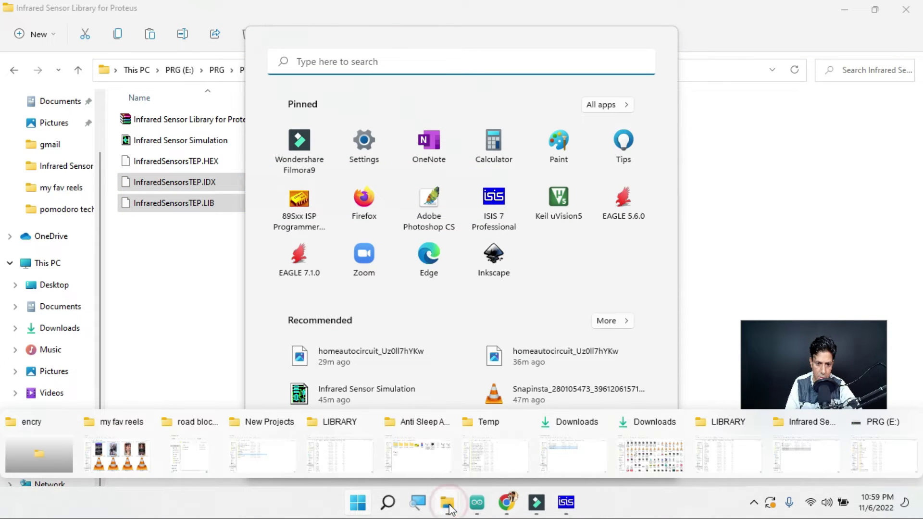
left_click(716, 444)
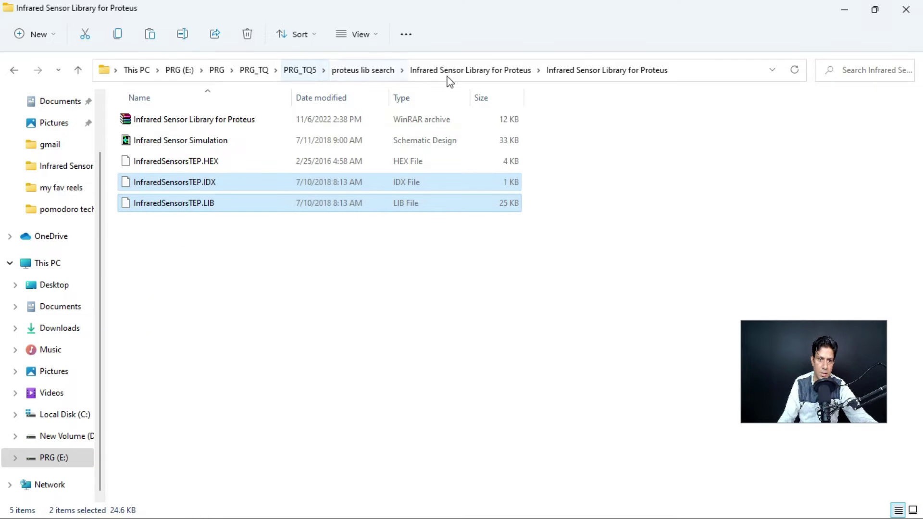
key("alt+Tab")
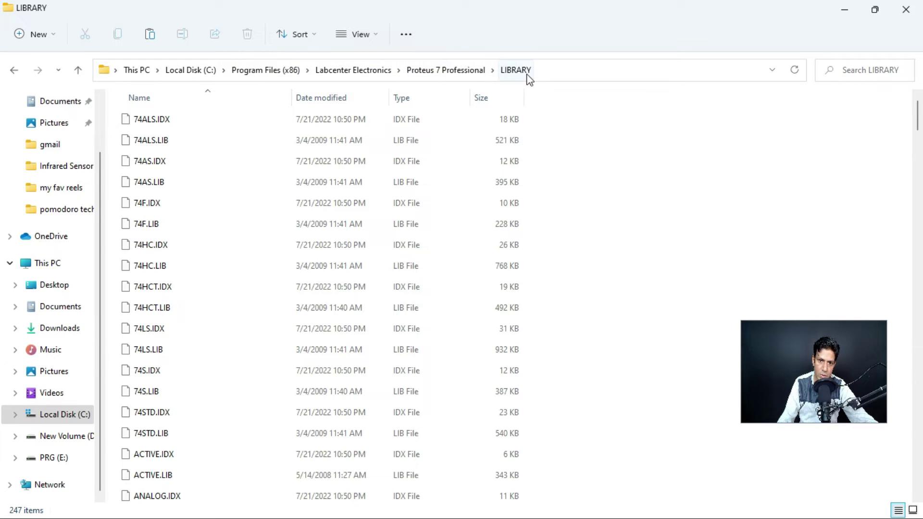
left_click(669, 208)
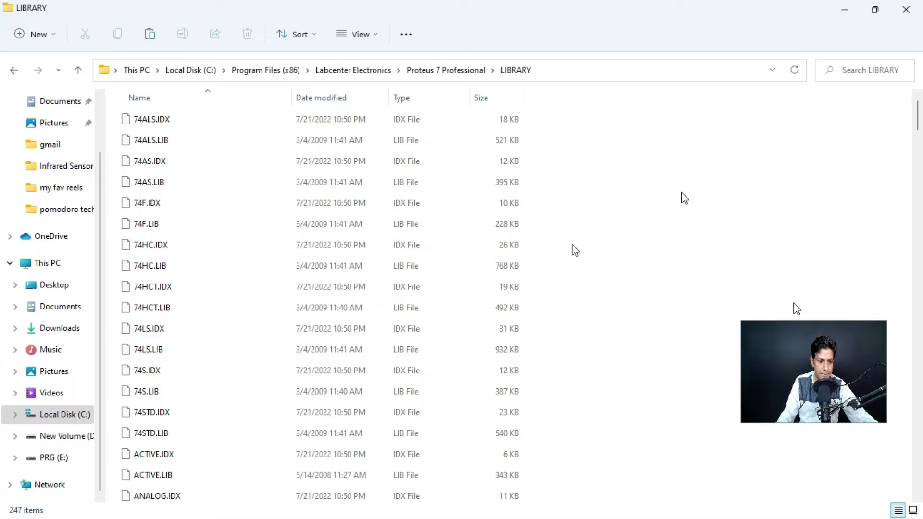
key("ctrl+v")
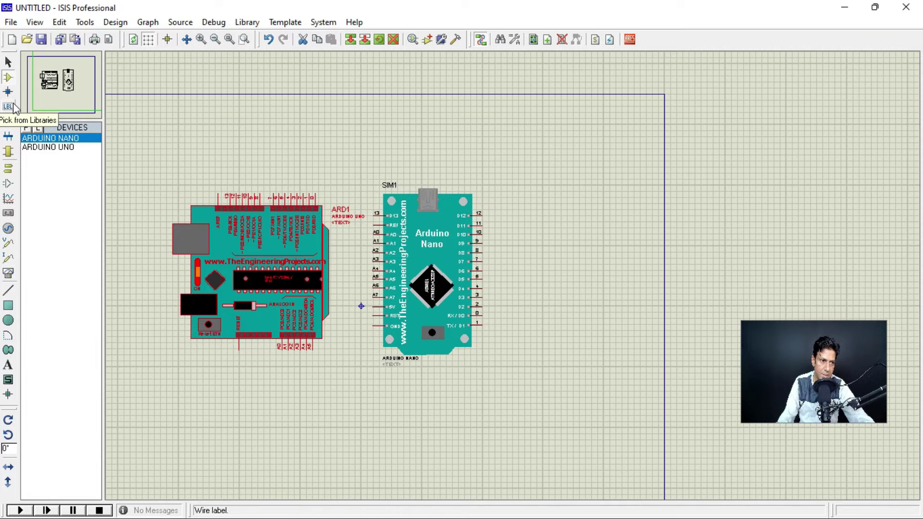
Restart ISIS Professional without saving the current design and decline viewing the sample designs.
left_click(27, 127)
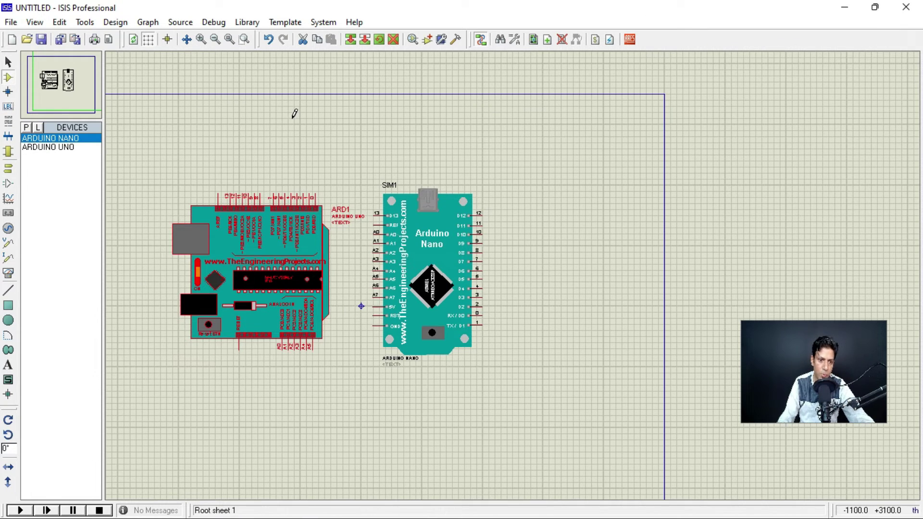
key("KP_Add")
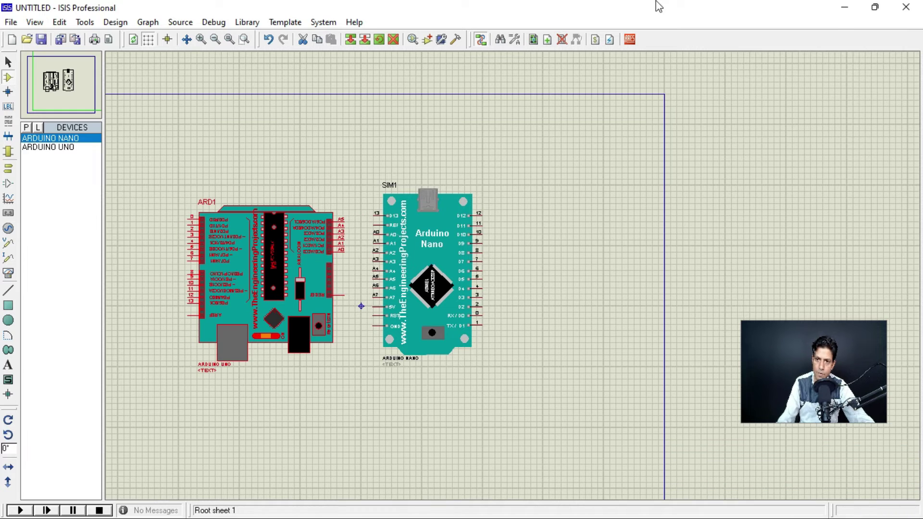
left_click(906, 7)
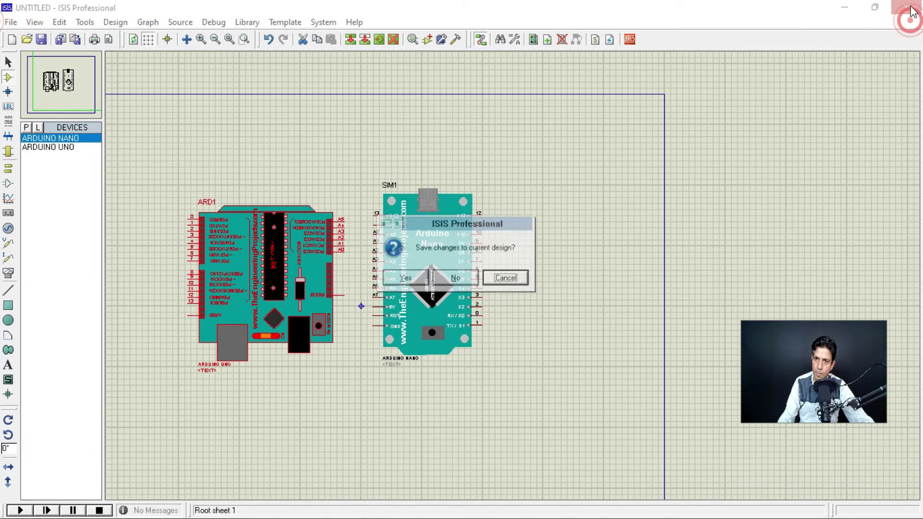
left_click(453, 280)
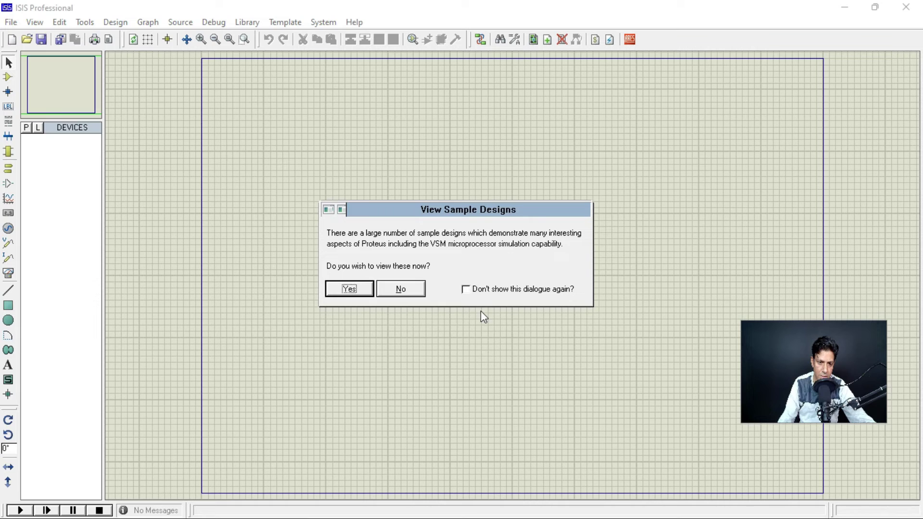
left_click(417, 289)
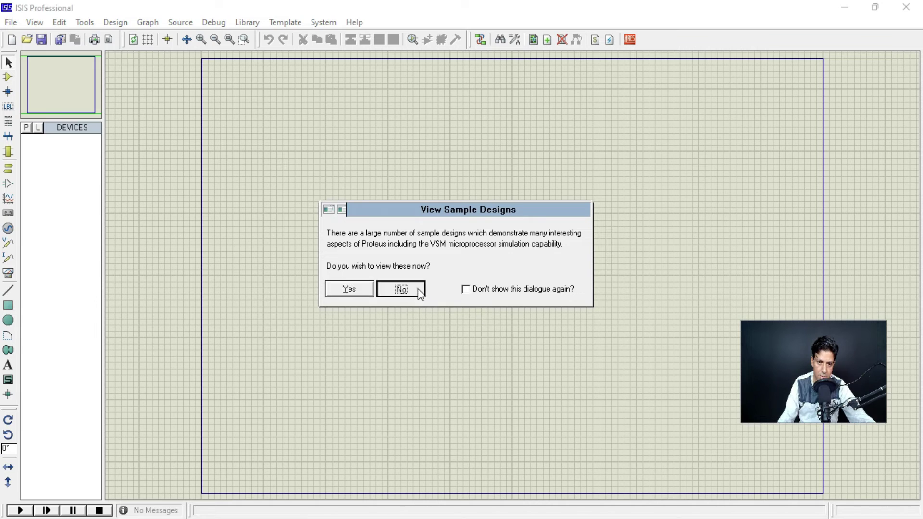
left_click(452, 304)
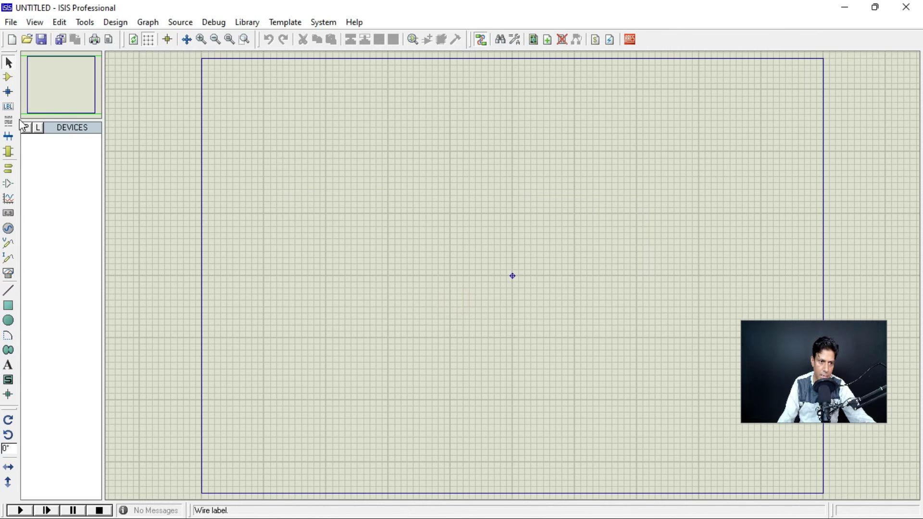
Search the device library for "infrared" and add IR OBSTACLE SENSOR to the device list.
left_click(26, 128)
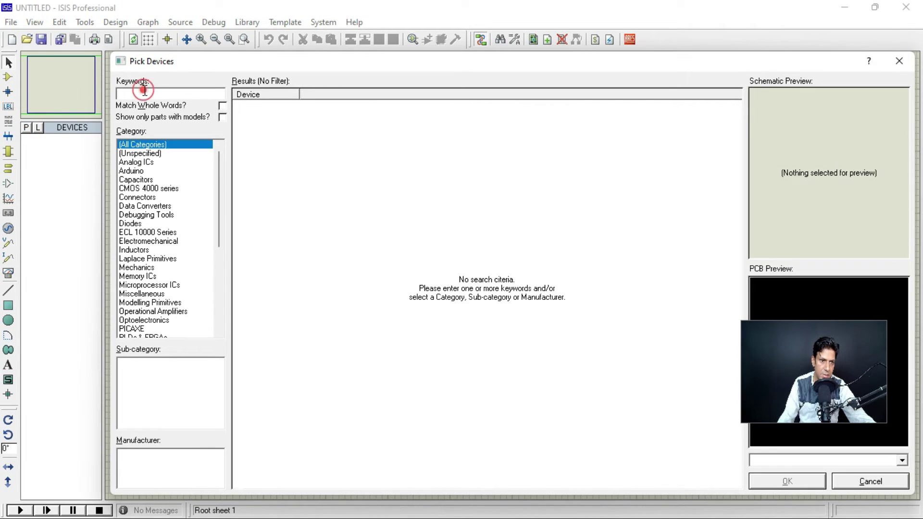
left_click(144, 90)
type("infrared")
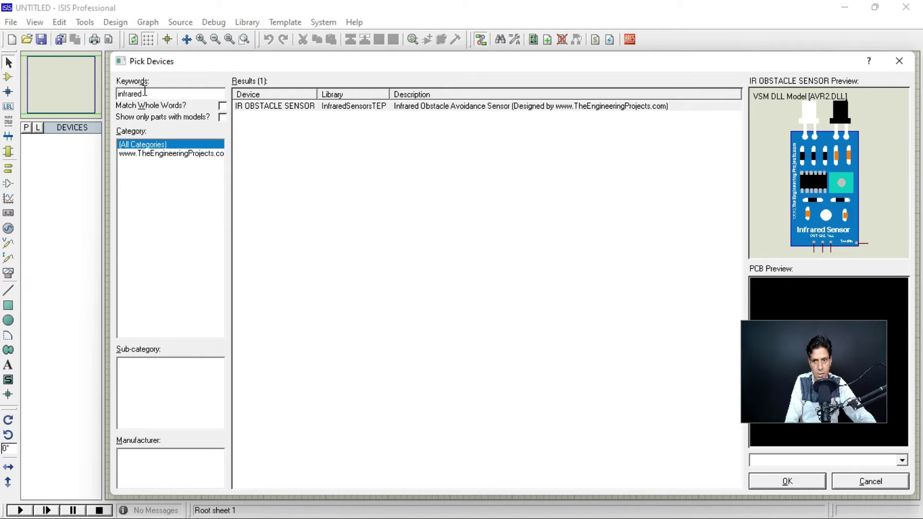
left_click(375, 105)
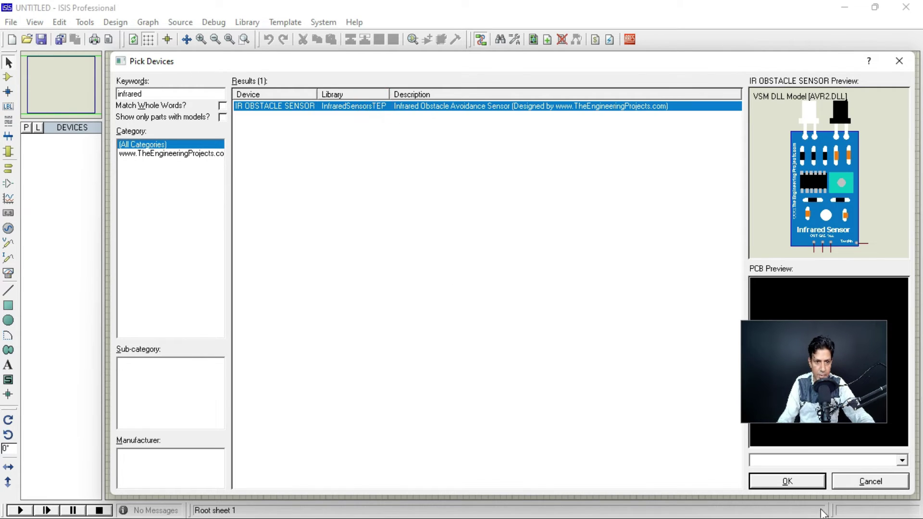
left_click(795, 484)
Place the IR obstacle sensor on the schematic just inside the sheet's left border.
left_click(348, 290)
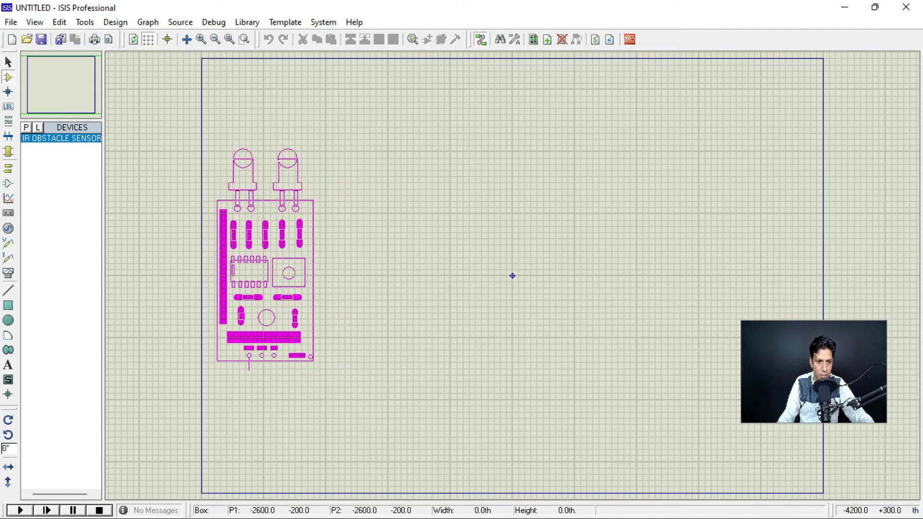
left_click(292, 341)
scroll(292, 341, "up", 1)
scroll(577, 318, "down", 1)
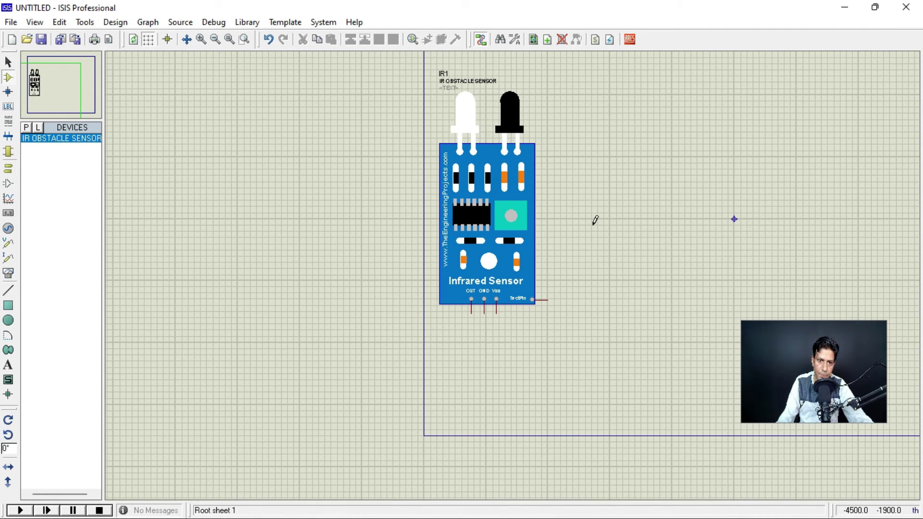
scroll(513, 274, "up", 1)
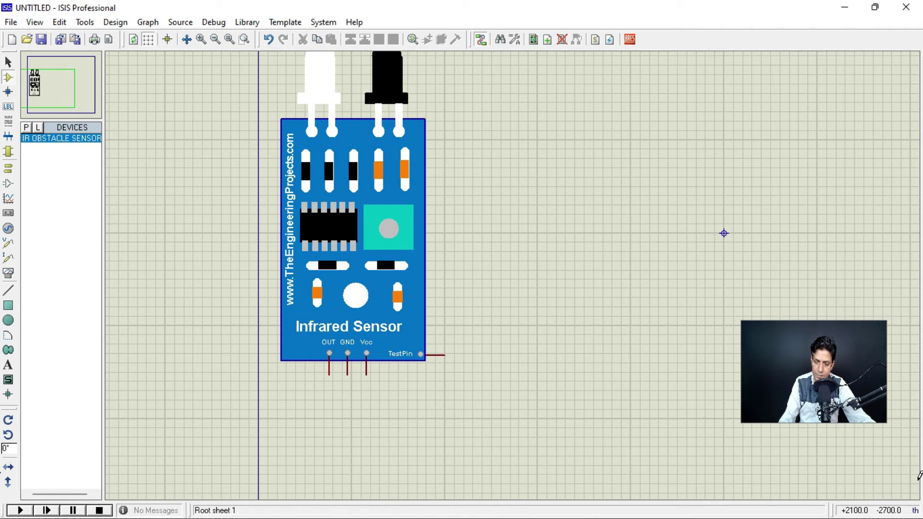
Check the infrared sensor library folder, return to ISIS, and browse for the IR sensor's program file without choosing one.
key("alt+Tab")
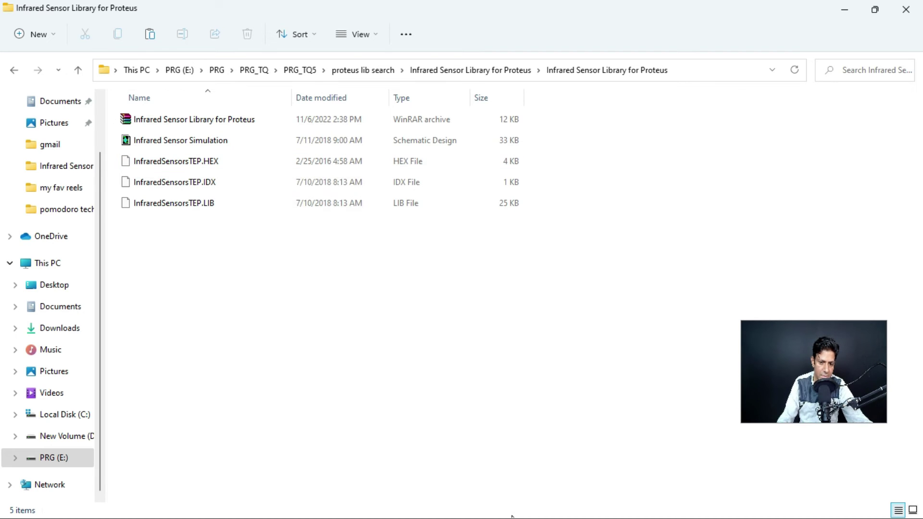
key("super")
mouse_move(566, 502)
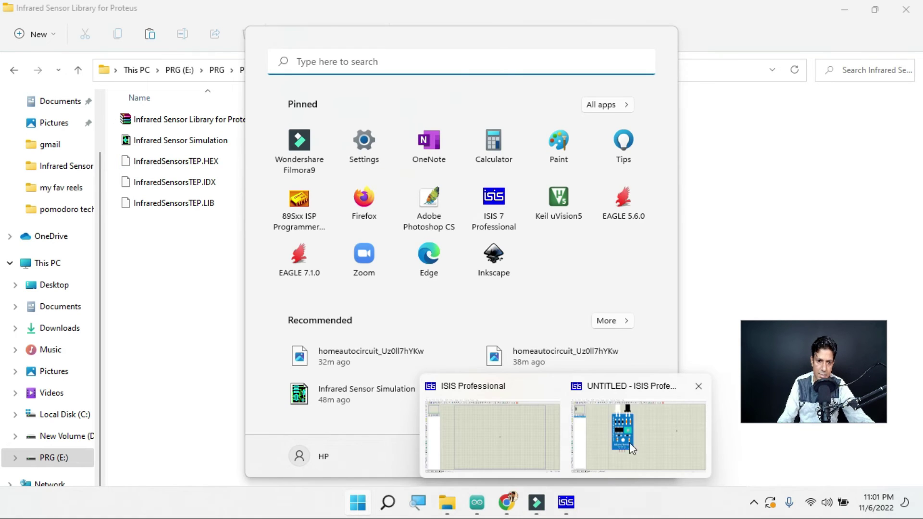
left_click(642, 426)
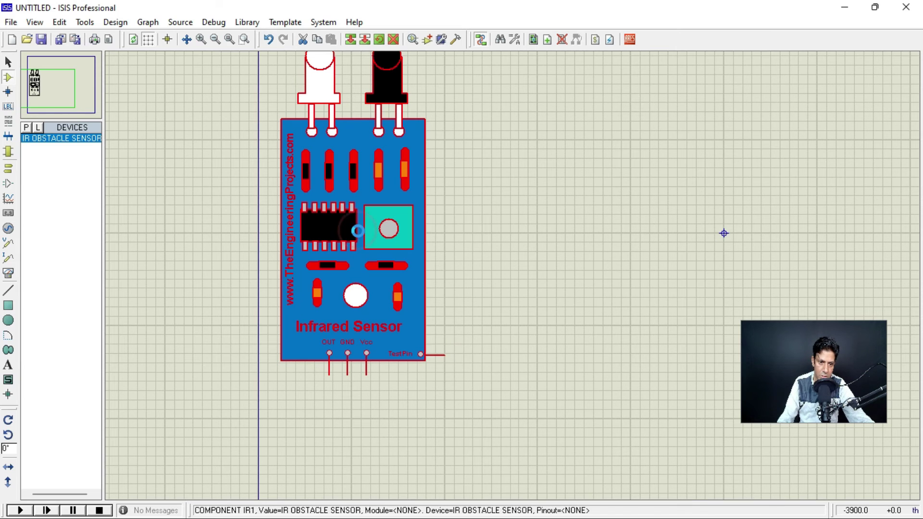
double_click(359, 231)
left_click(488, 215)
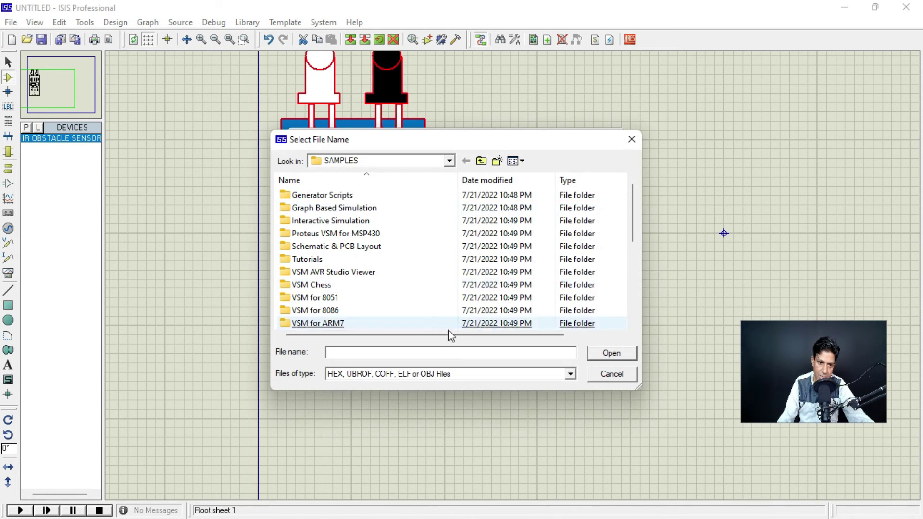
left_click(632, 139)
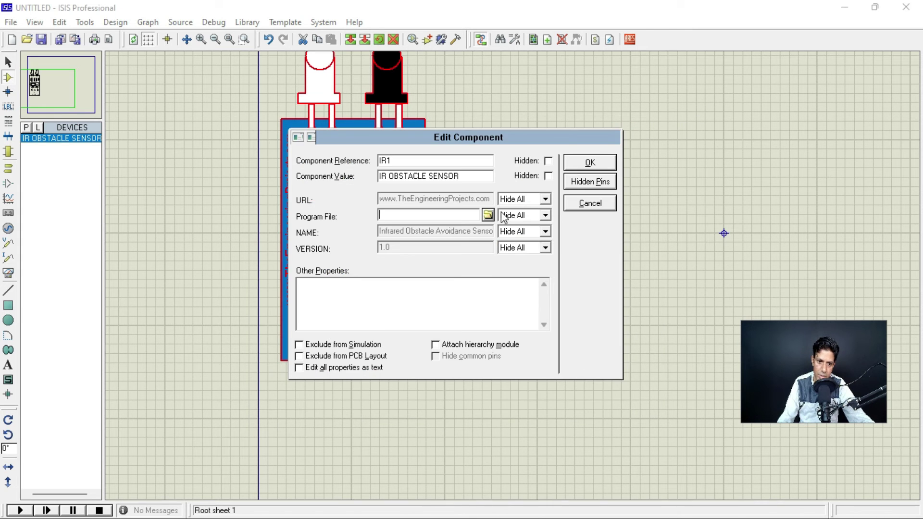
left_click(590, 162)
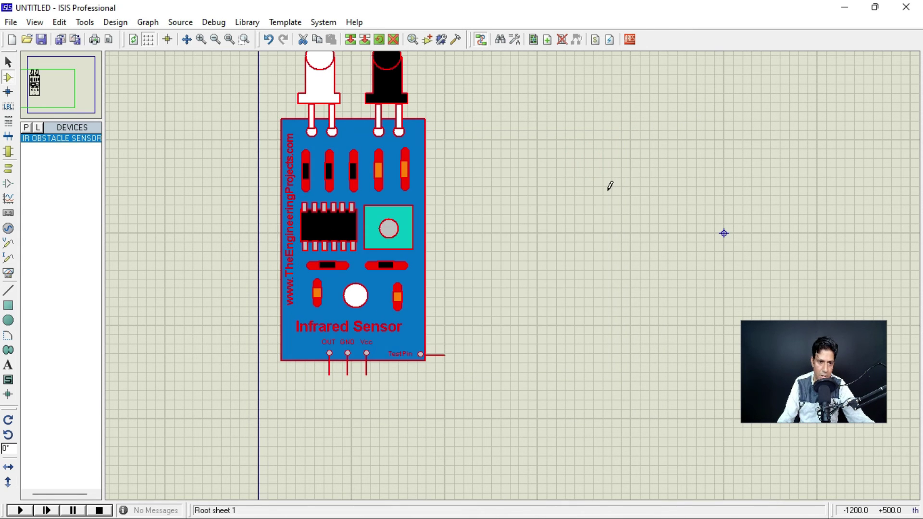
Run the simulation with the IR obstacle sensor, review the simulation log and close it.
left_click(608, 189)
scroll(365, 247, "down", 3)
scroll(515, 268, "up", 3)
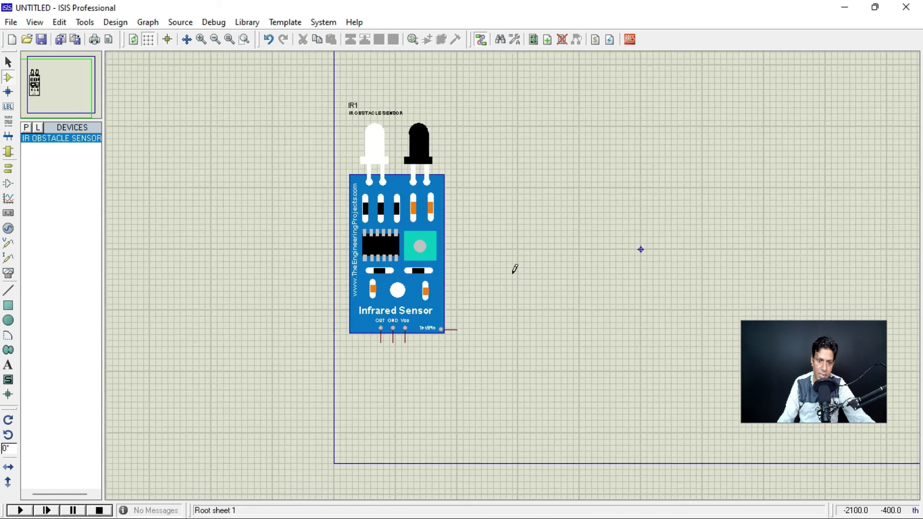
left_click(25, 511)
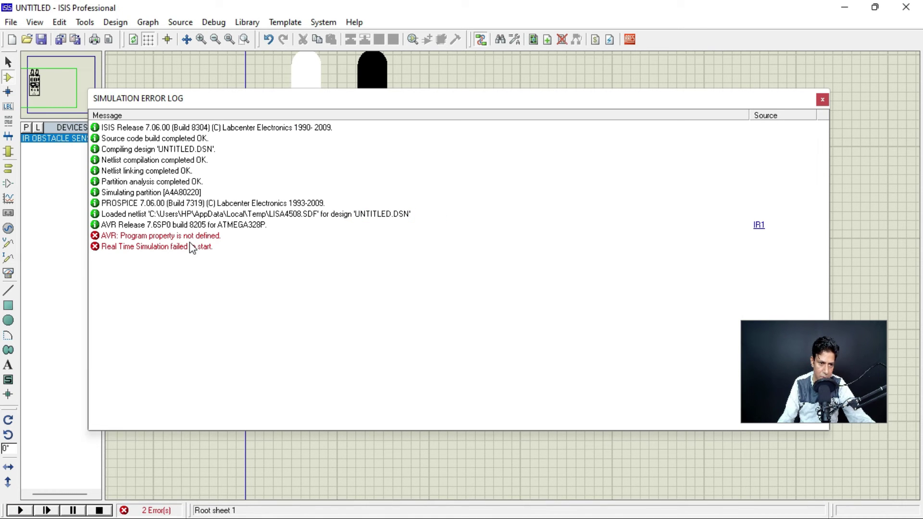
left_click(822, 100)
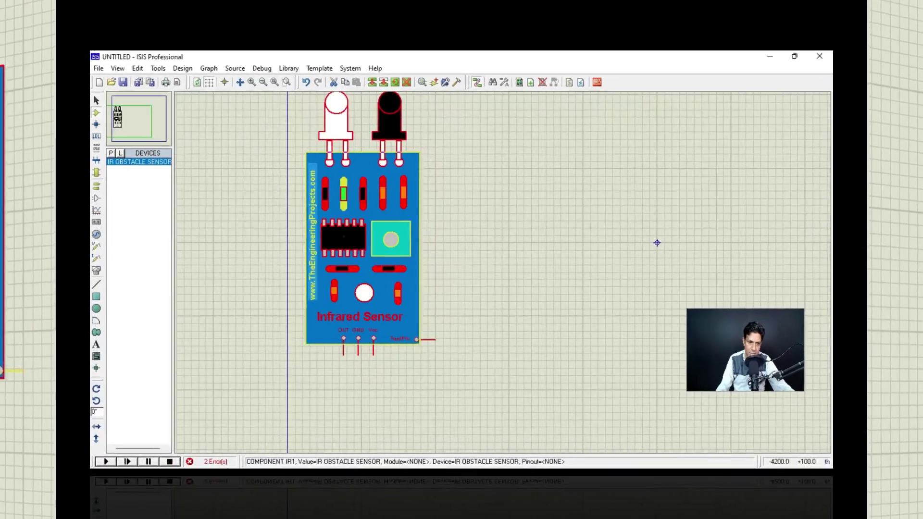
Assign InfraredSensorsTEP.HEX from the Infrared Sensor Library for Proteus folder as the IR obstacle sensor's program file and start the simulation.
double_click(347, 237)
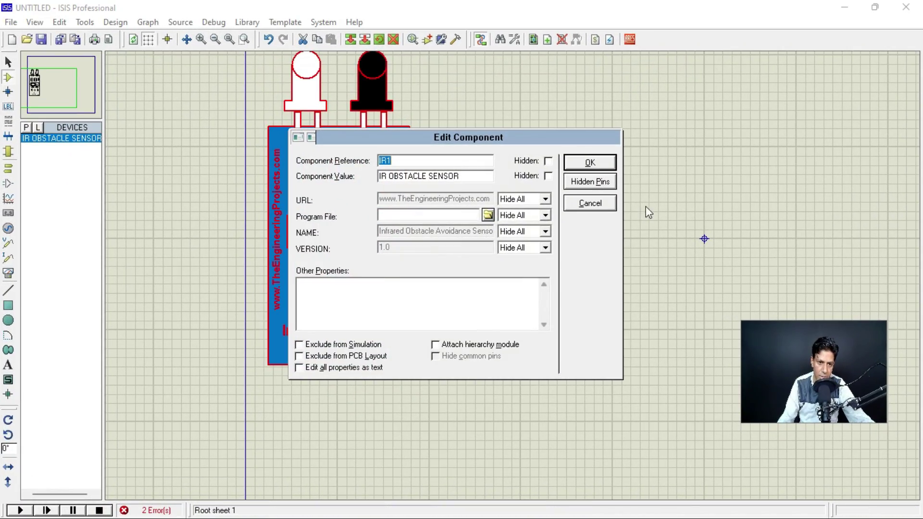
left_click(488, 216)
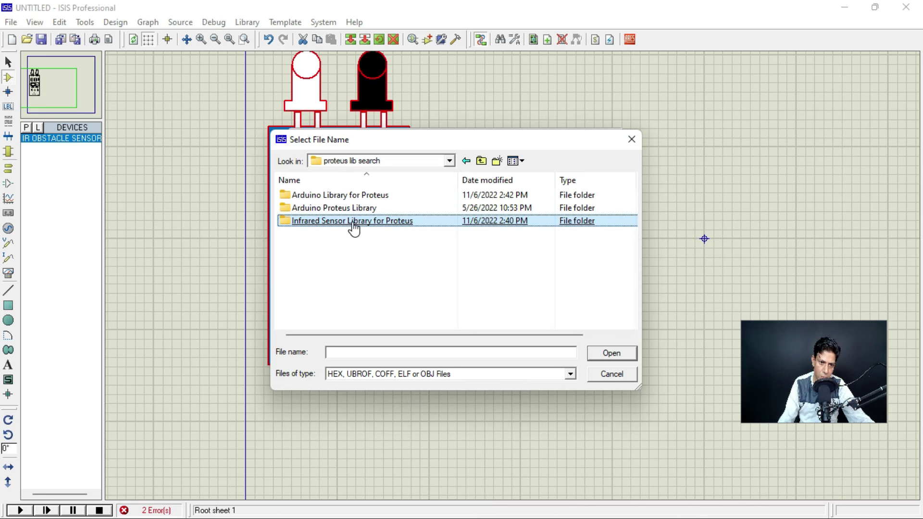
double_click(378, 221)
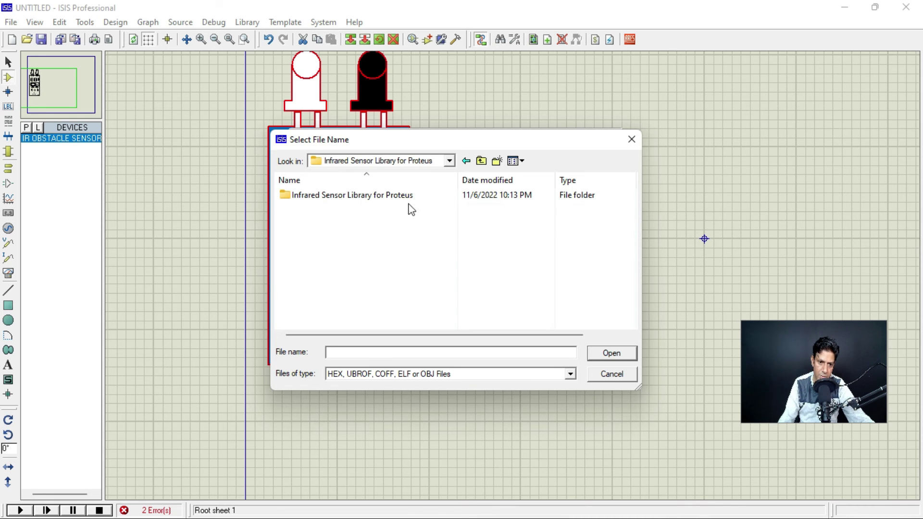
double_click(371, 205)
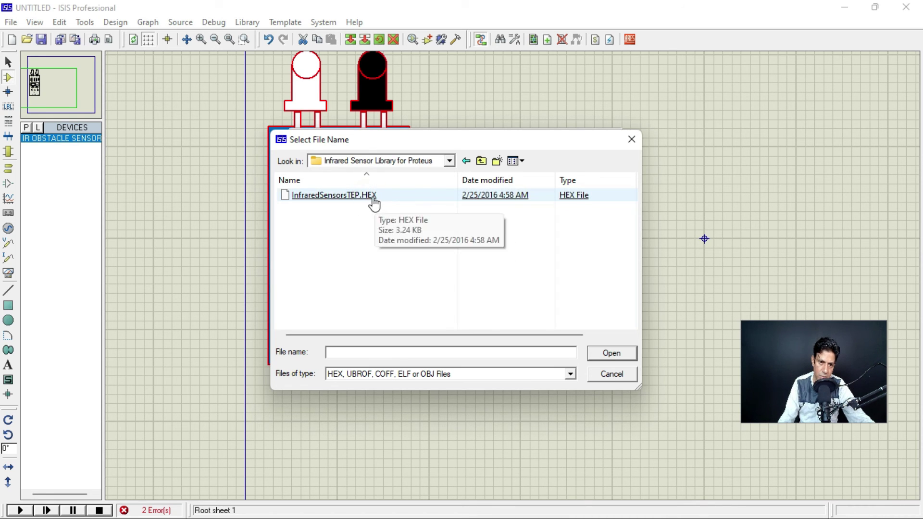
left_click(373, 197)
double_click(375, 201)
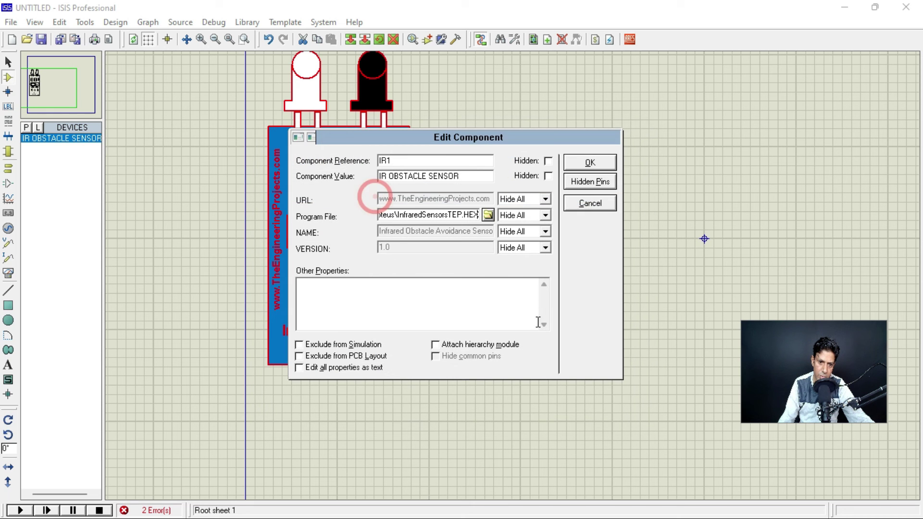
left_click(589, 162)
left_click(484, 280)
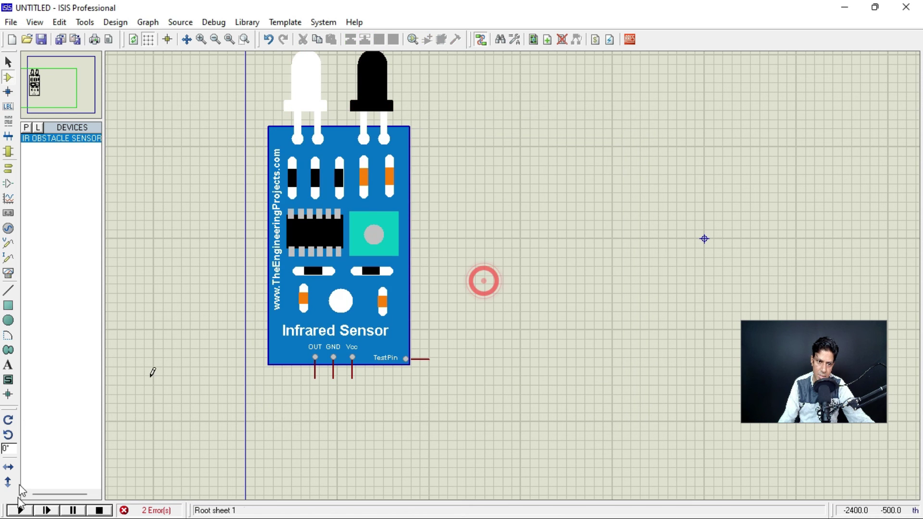
left_click(20, 510)
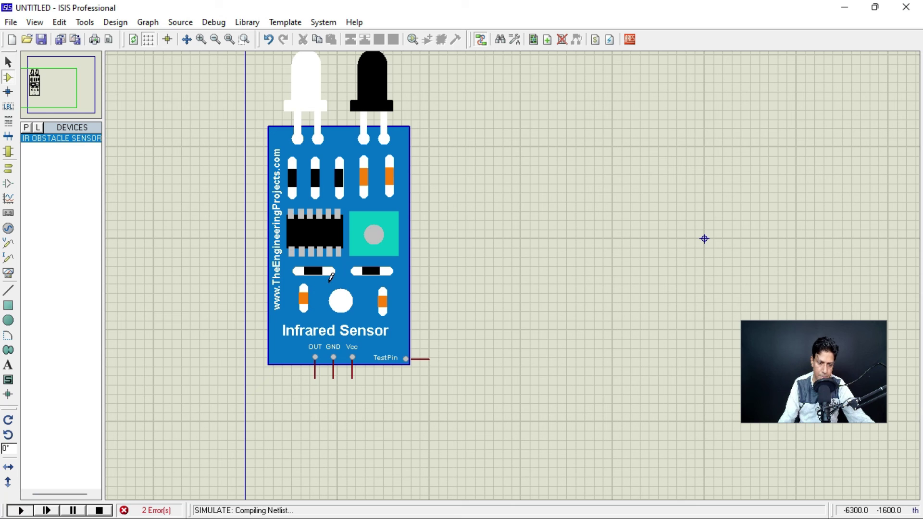